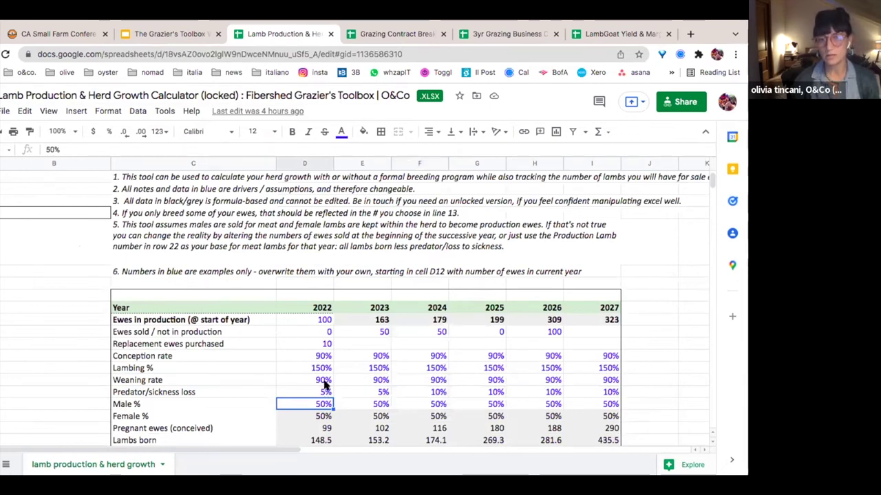
Go through the calculated 2022 rows of the herd growth table from Female % to Males (meat lambs).
key(Down)
key(Down)
key(Down)
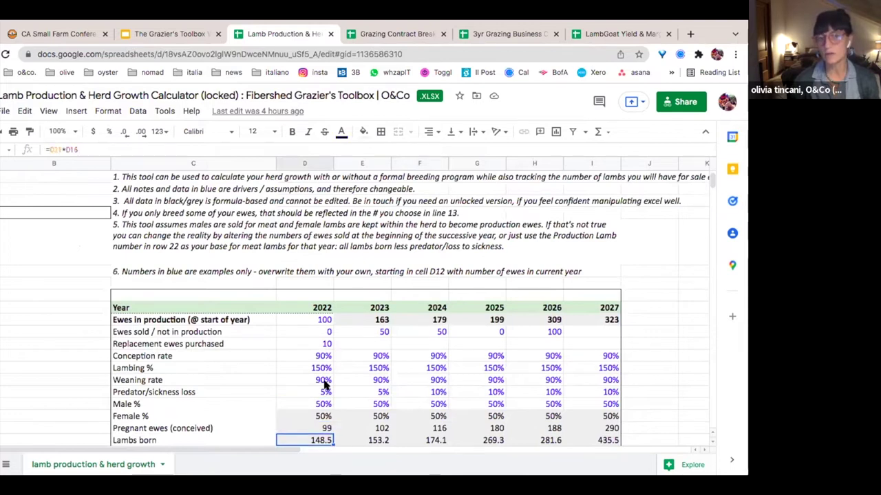
key(Down)
key(Down)
key(Down)
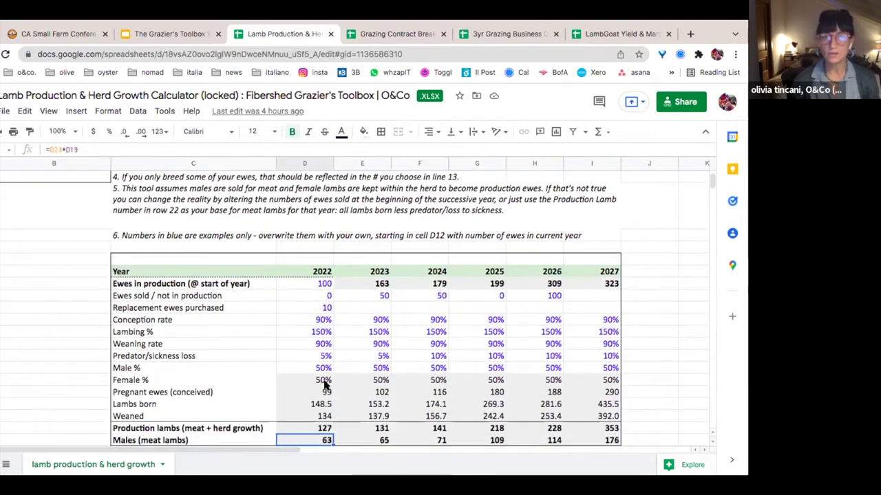
Review the 2022 driver cells, from ewes in production through replacement ewes and conception rate to predator/sickness loss and Male %.
click(321, 274)
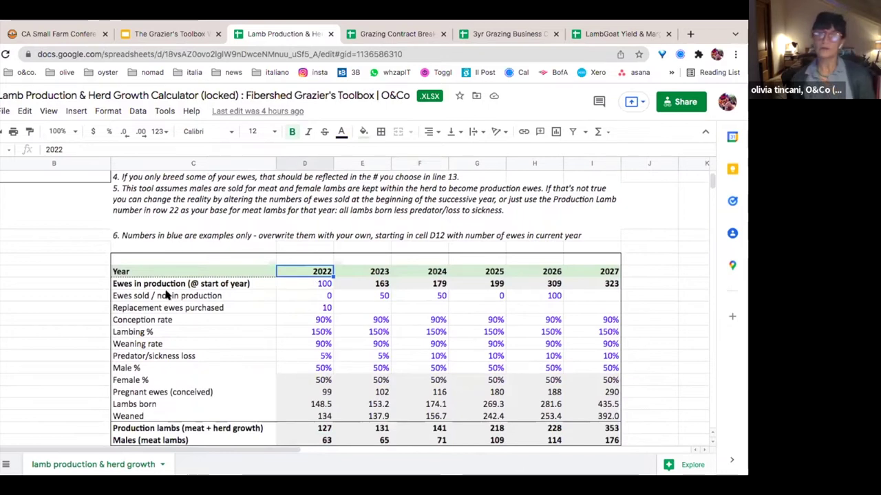
click(187, 285)
click(322, 287)
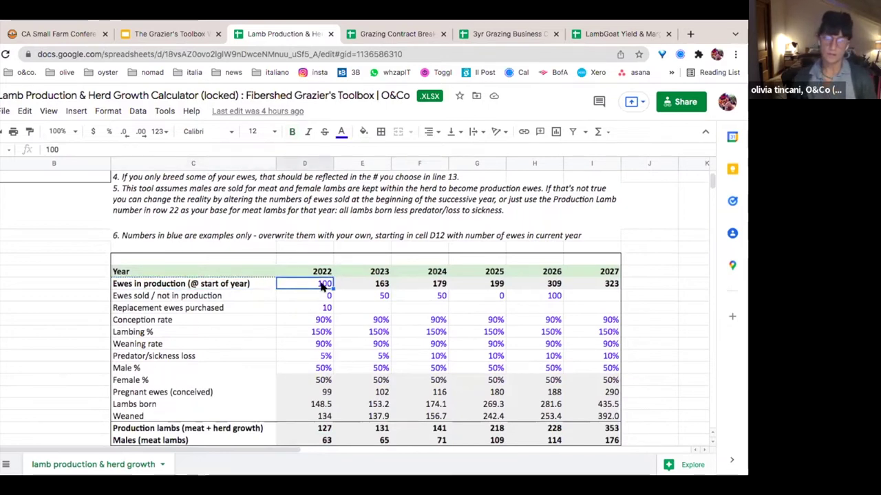
key(Down)
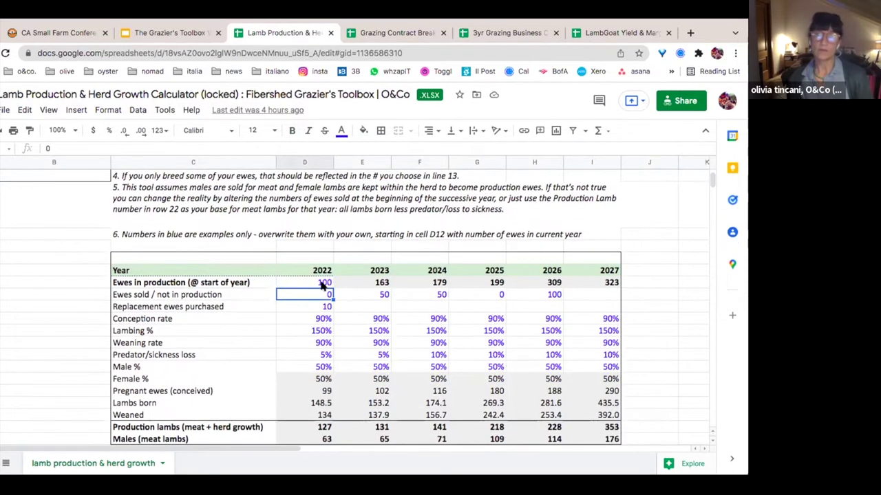
key(Down)
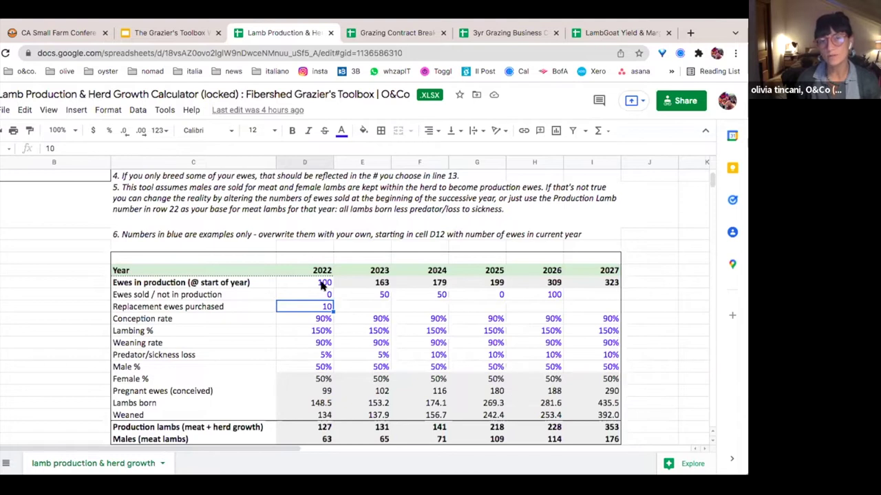
key(Return)
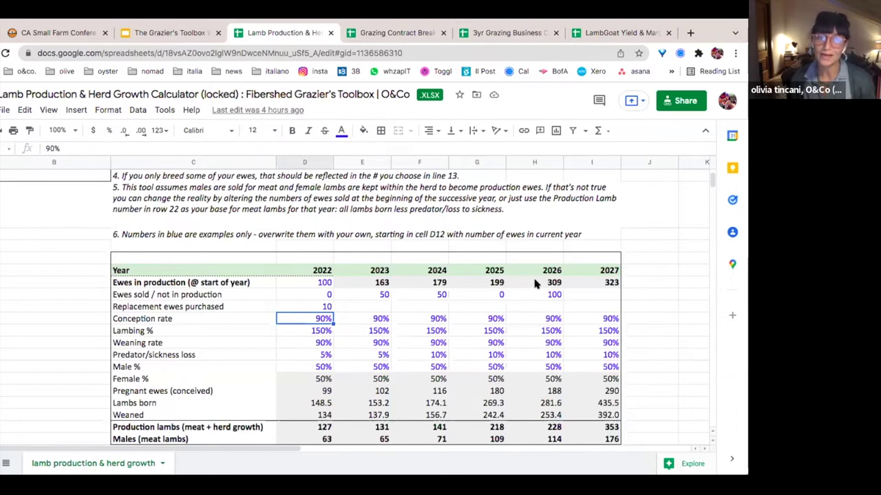
click(321, 355)
click(316, 369)
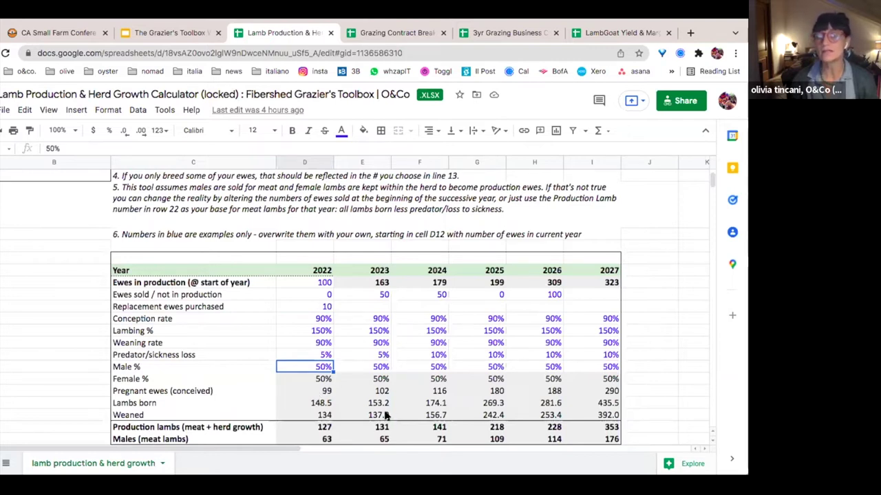
Inspect the 2022 formulas for pregnant ewes, lambs born, weaned, production lambs and male meat lambs.
click(326, 392)
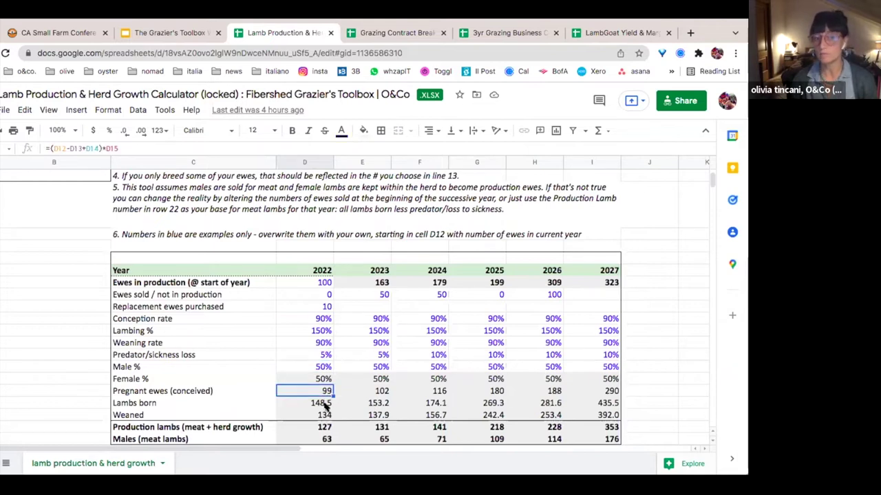
click(322, 404)
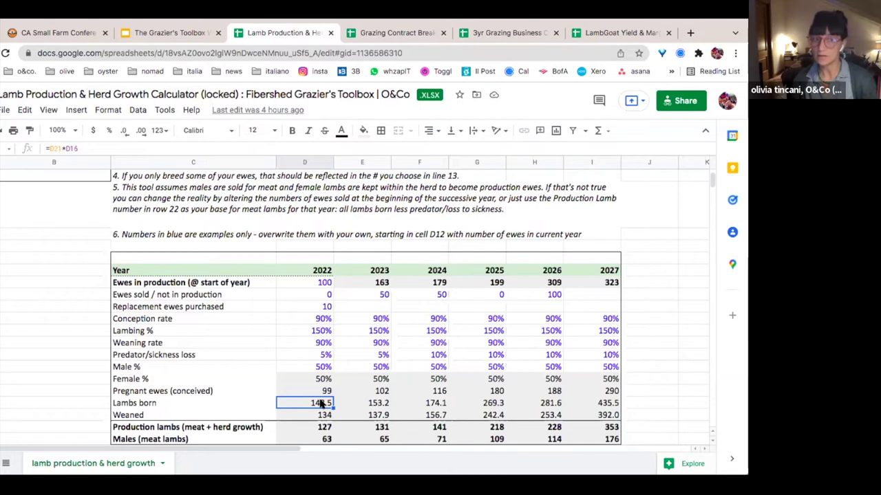
click(320, 415)
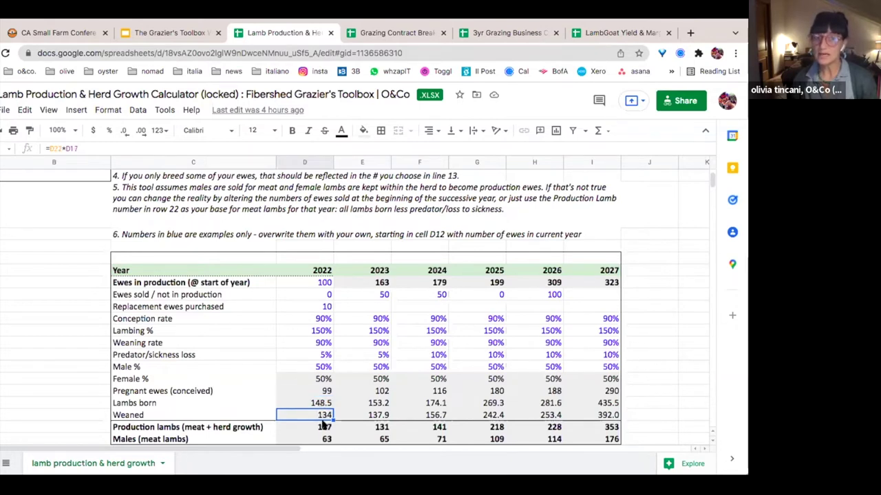
click(324, 428)
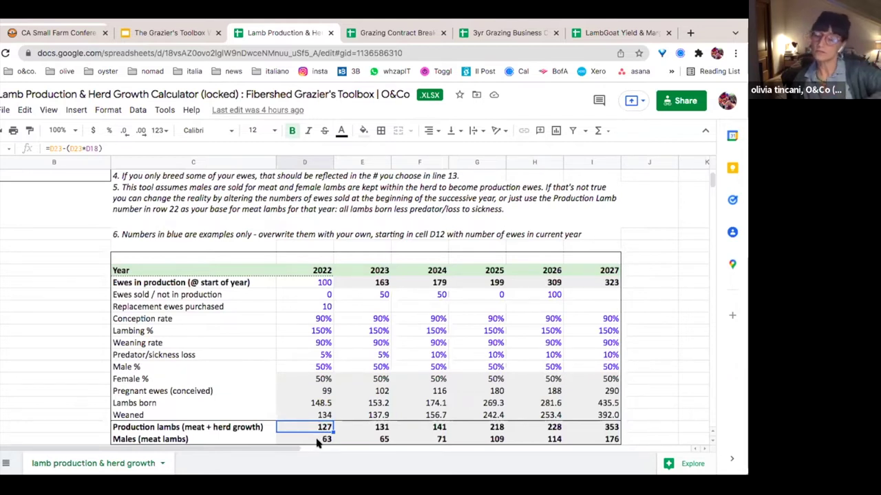
click(325, 440)
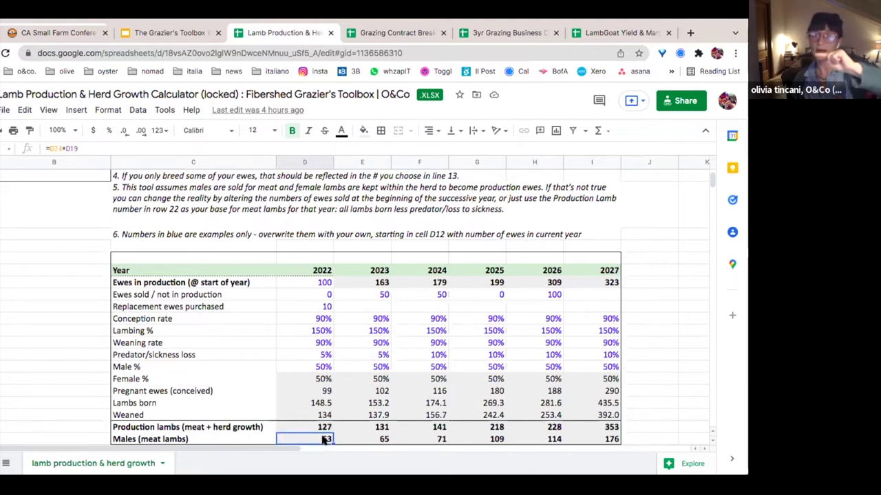
Trace how ewes in production carry over from 2022 to 2023, and check the 2023 ewes sold and the 2027 herd size.
click(377, 283)
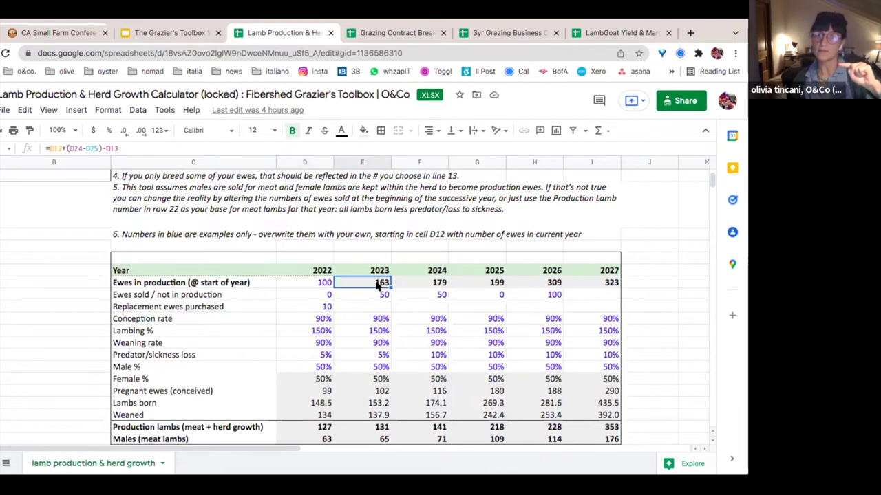
click(318, 287)
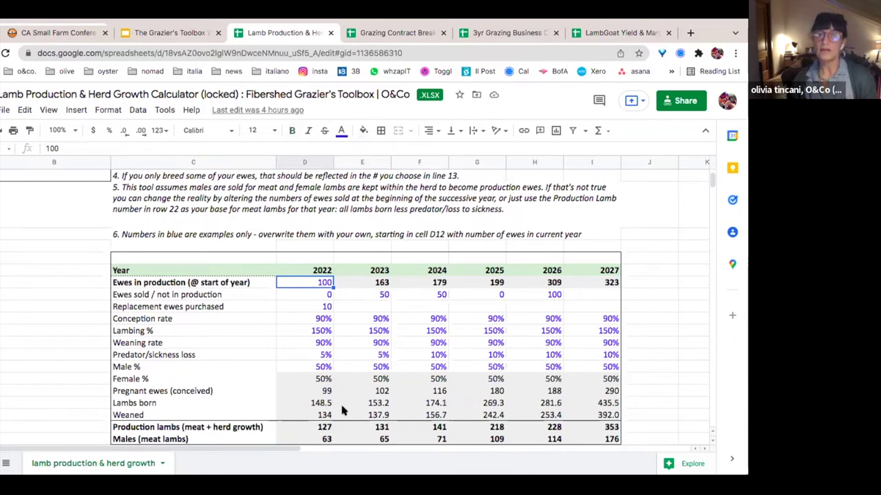
click(324, 439)
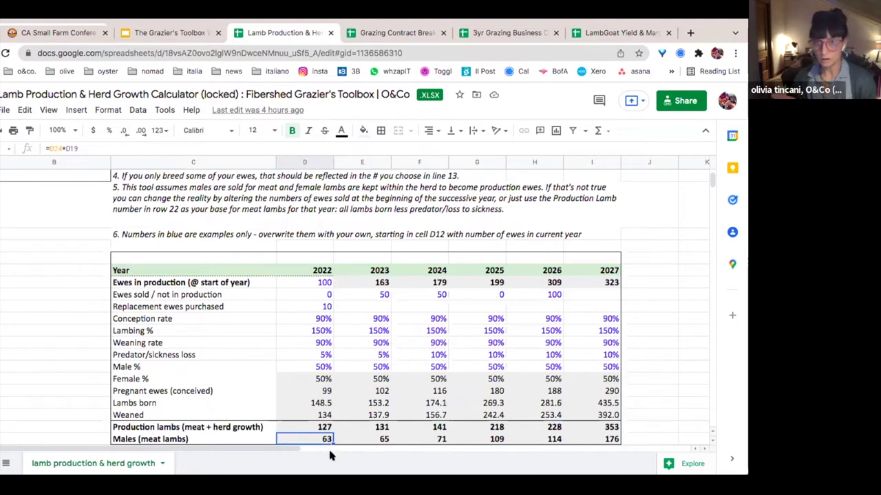
click(378, 297)
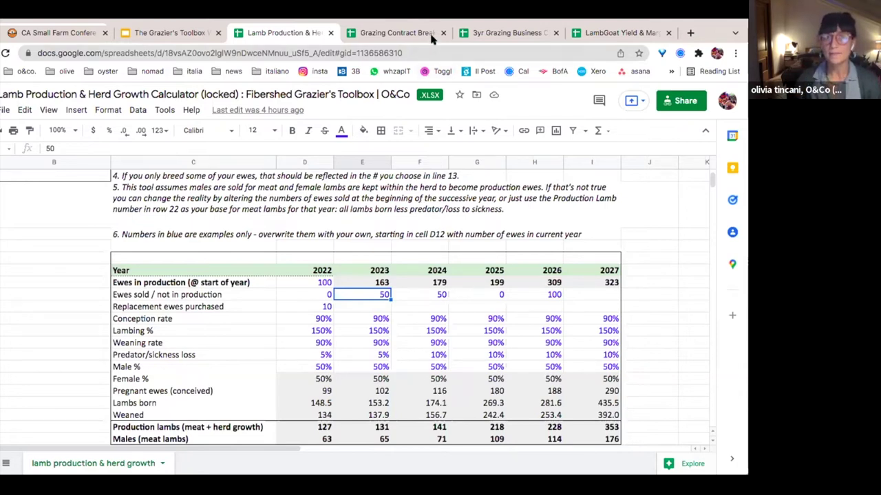
click(598, 284)
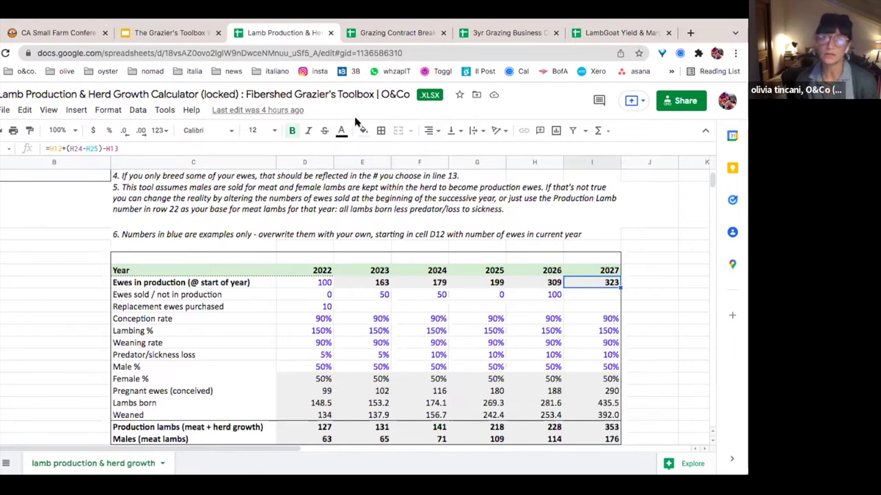
Switch to the Grazing Contract Breakeven Calculator and show the beginning of its Contract Breakeven Template sheet.
click(377, 34)
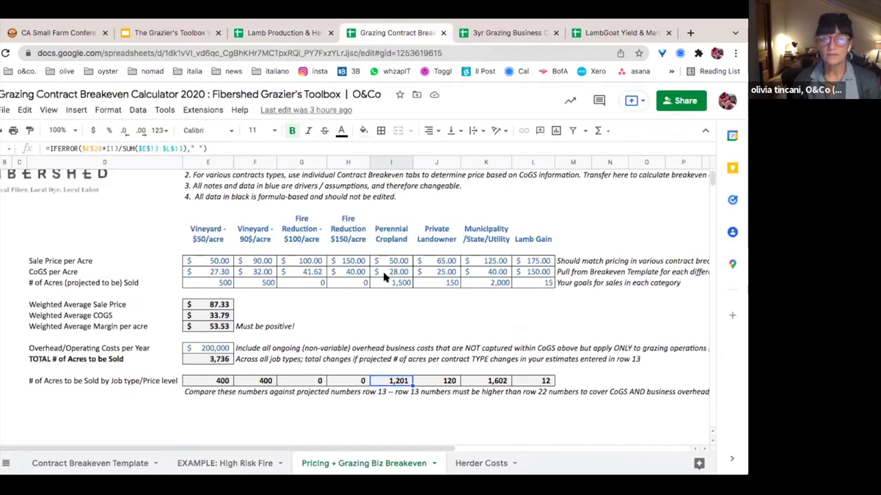
scroll(385, 275, up, 3)
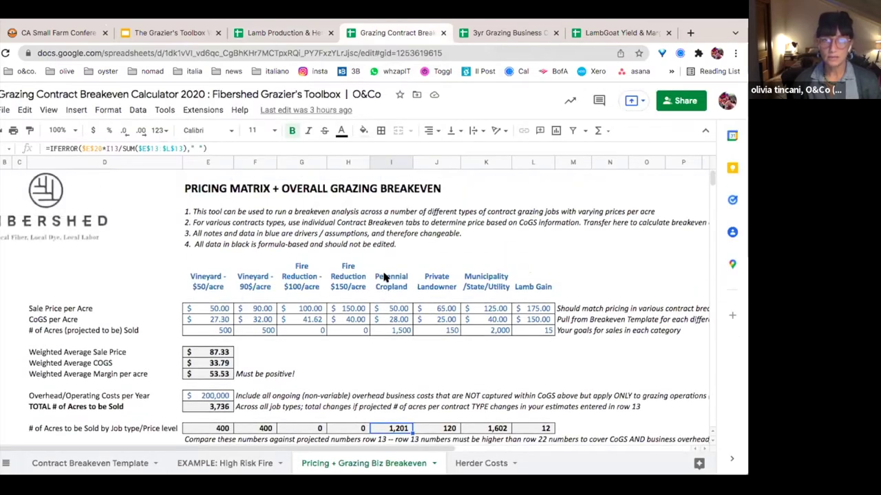
click(100, 470)
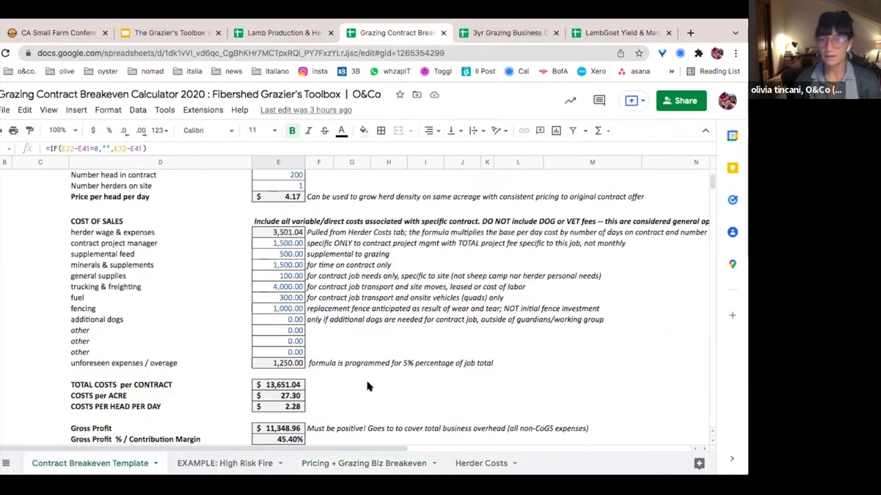
scroll(375, 364, up, 5)
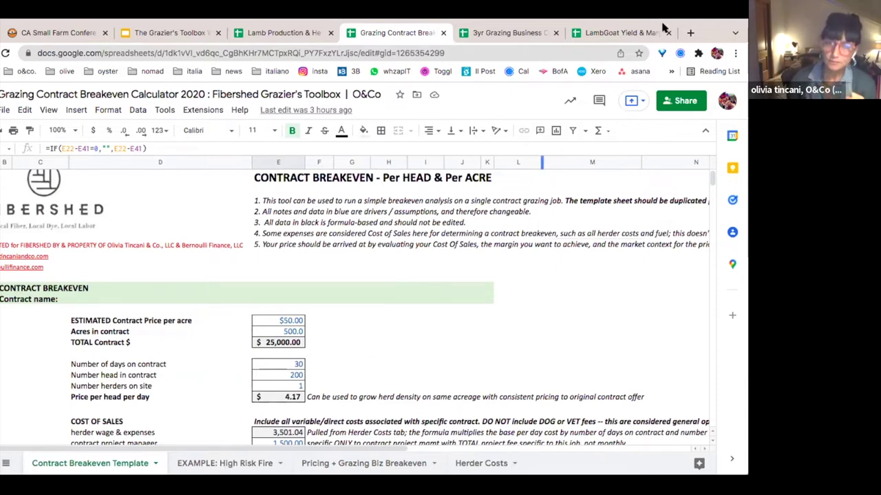
Review the contract's price per acre, acres and total, plus its number of days, head and herders on site.
click(296, 324)
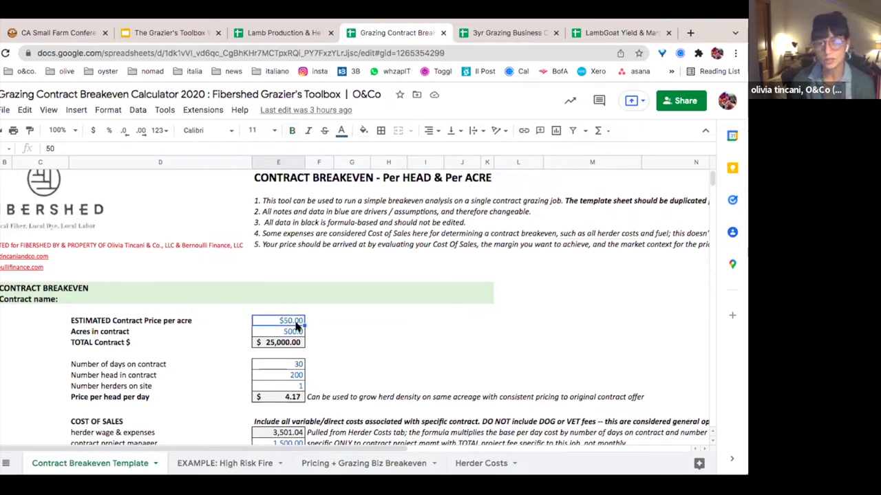
key(Down)
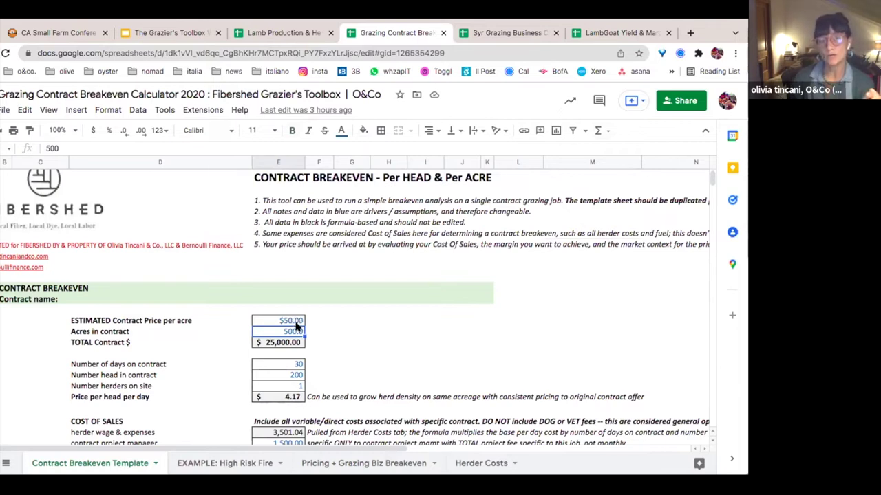
click(266, 343)
click(289, 321)
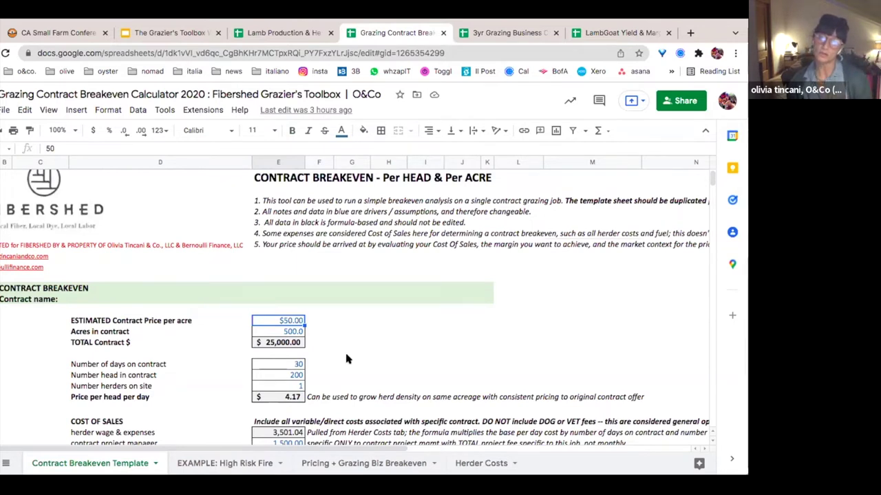
click(268, 368)
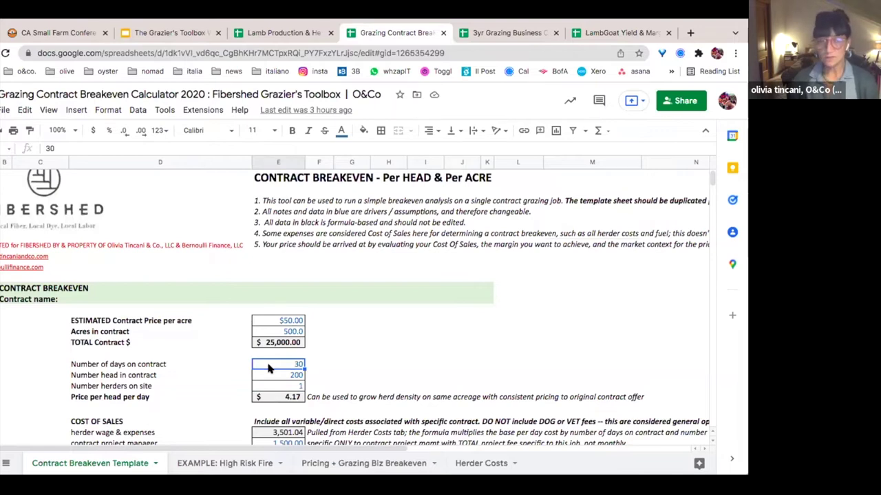
key(Down)
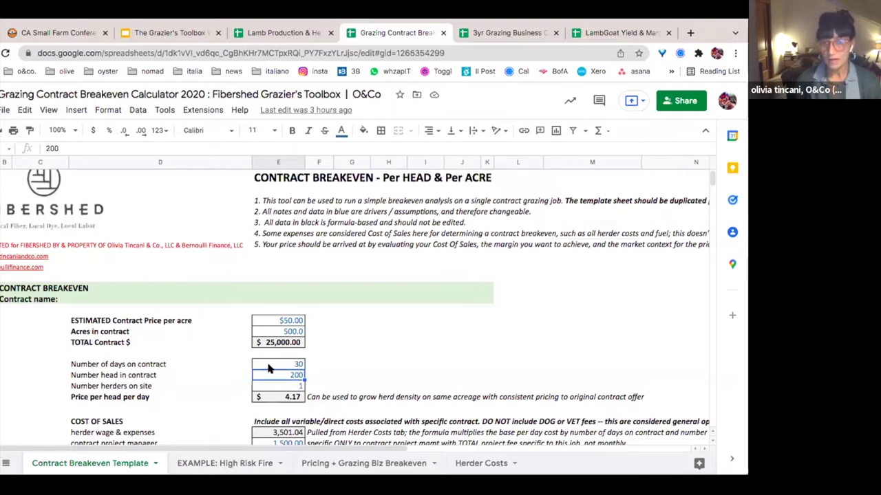
key(Down)
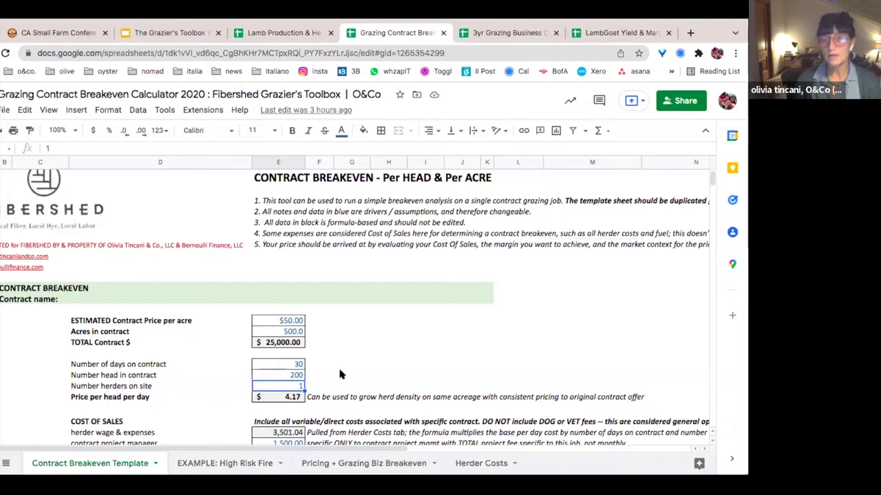
Examine the price per head per day formula against the total contract amount, and look over the cost of sales rows.
scroll(346, 390, down, 1)
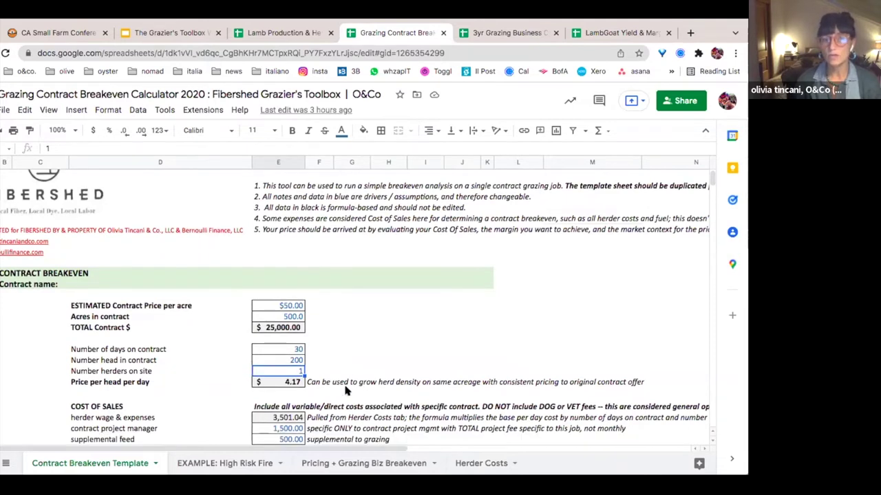
scroll(346, 390, down, 3)
scroll(346, 390, down, 1)
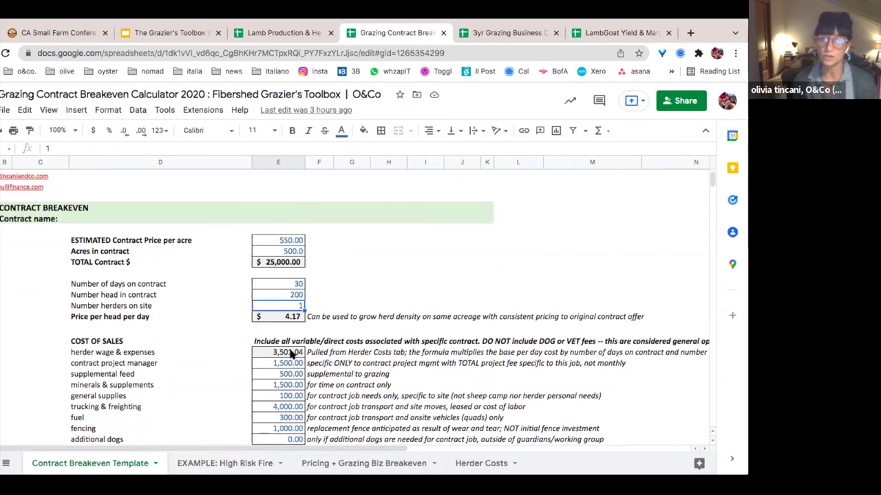
click(291, 317)
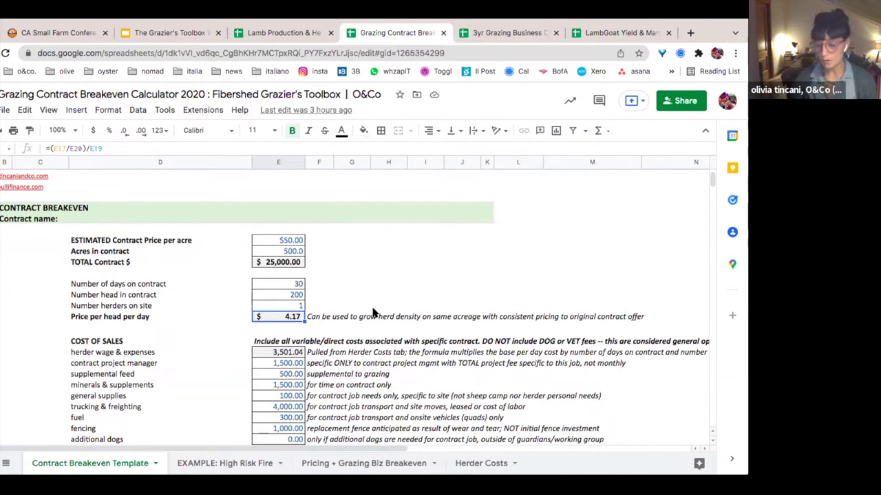
click(291, 260)
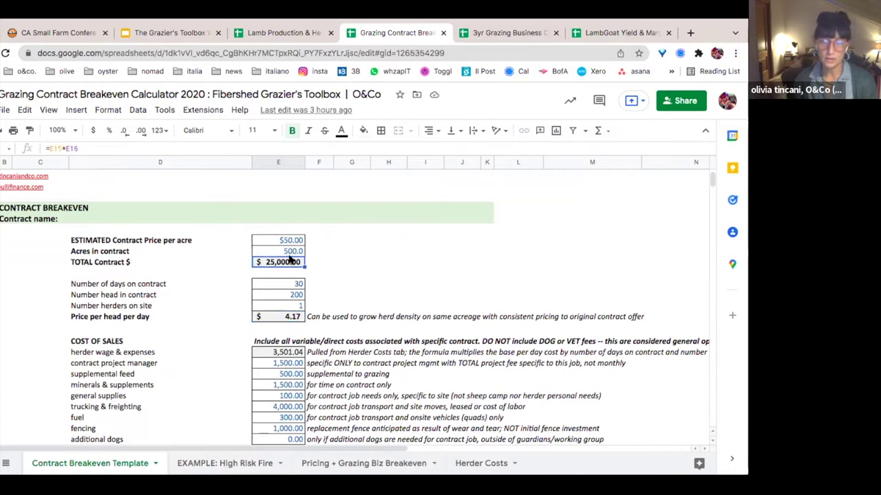
click(293, 317)
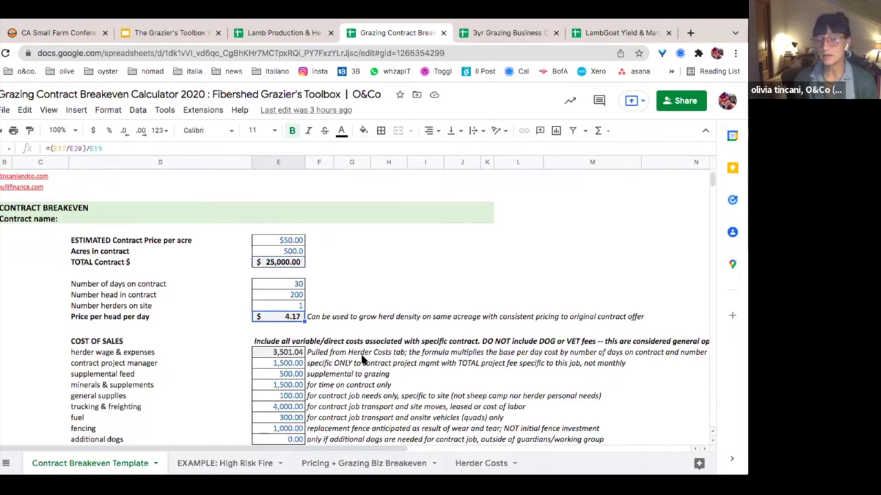
scroll(363, 360, down, 1)
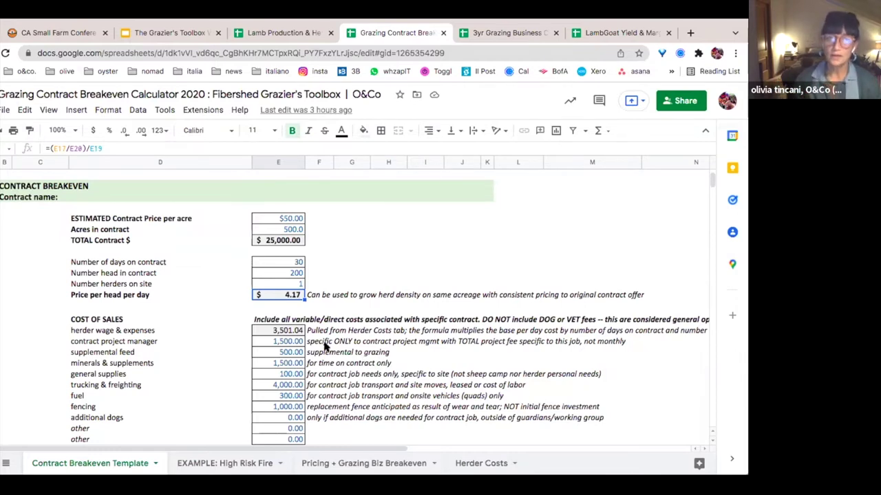
scroll(319, 365, down, 1)
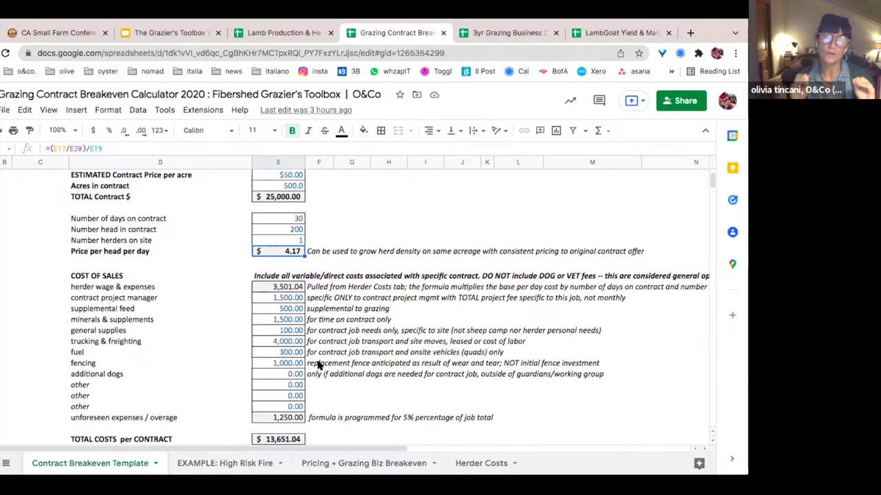
Review the herder wage & expenses and minerals & supplements rows in the contract's cost of sales.
click(90, 296)
click(91, 288)
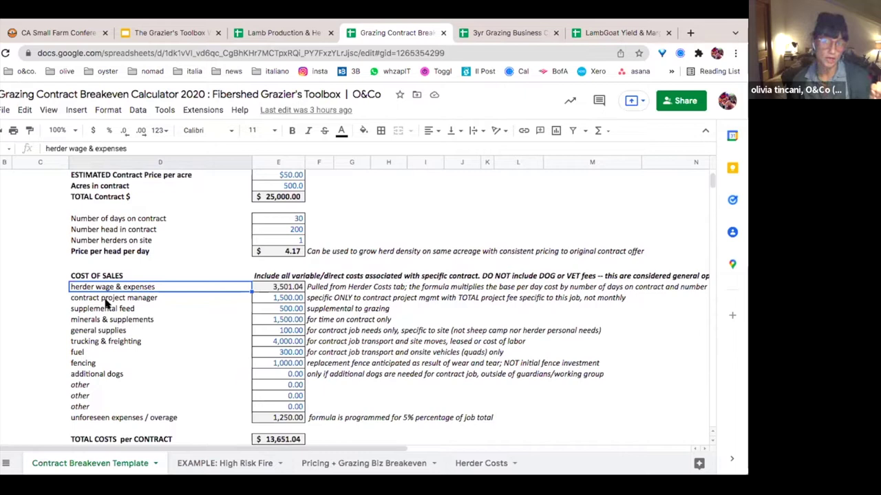
click(105, 321)
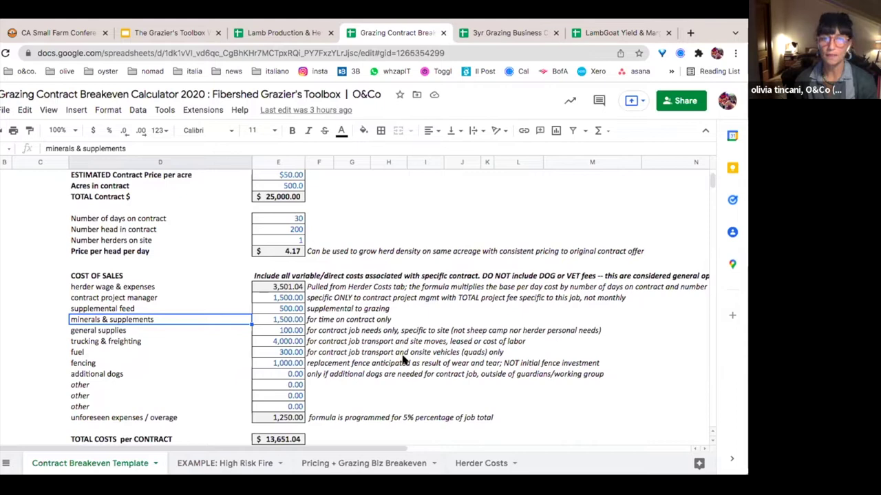
Trace the herder wage & expenses formula to the Herder Costs sheet and inspect its annual herder expenses formula.
click(272, 289)
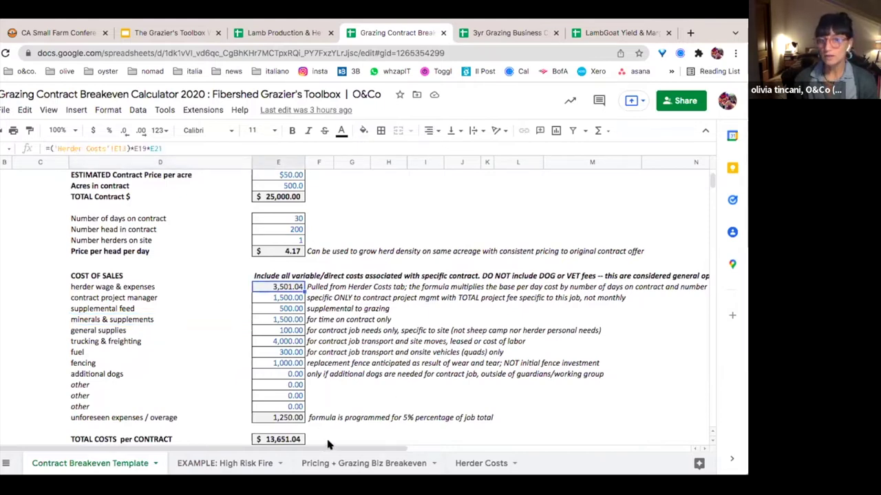
click(476, 466)
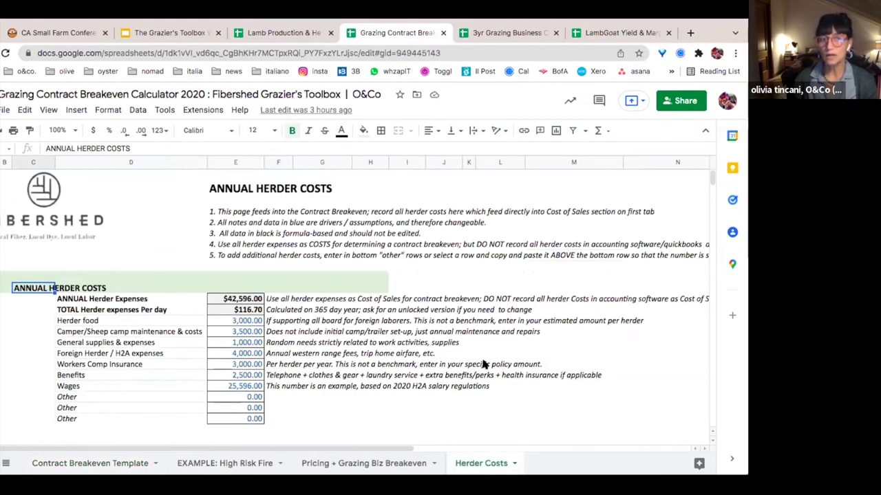
click(249, 300)
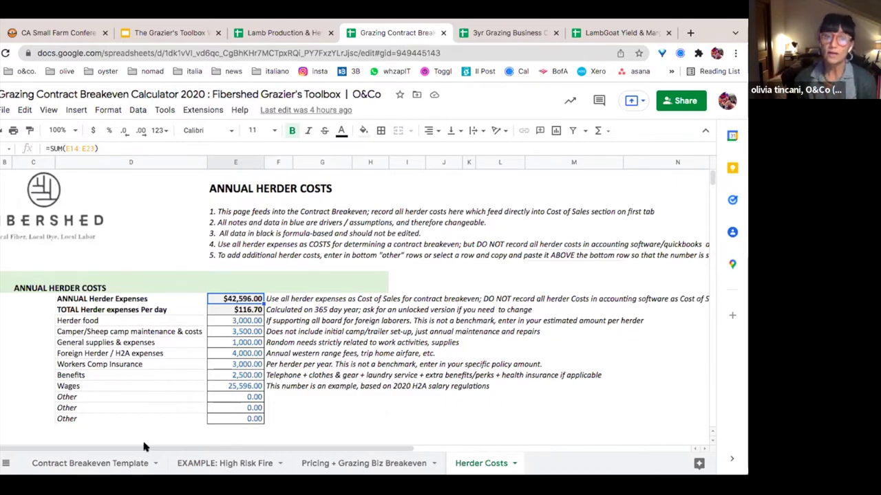
Compare the template's number of days on contract with its herder wage formula, and recheck the Herder Costs sheet.
click(112, 466)
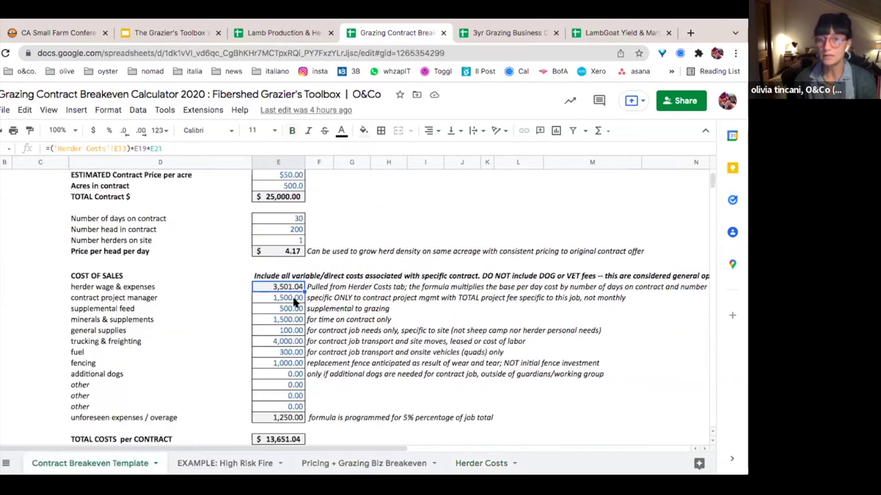
click(289, 219)
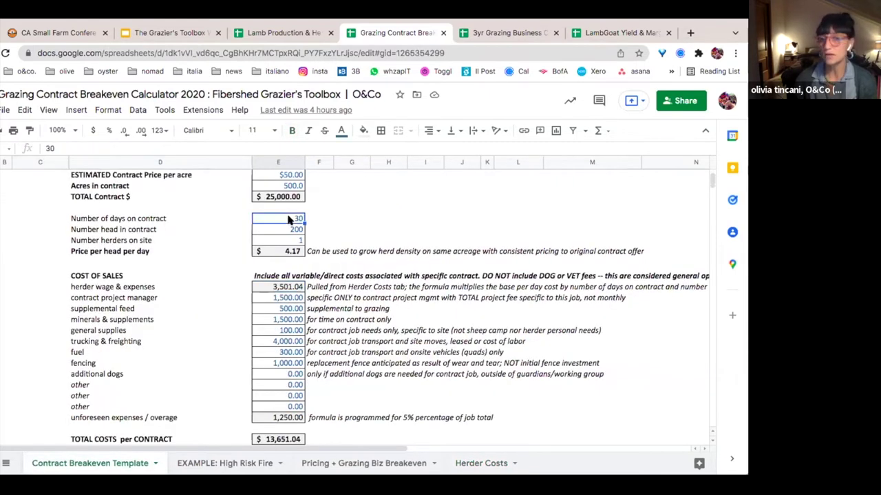
click(289, 289)
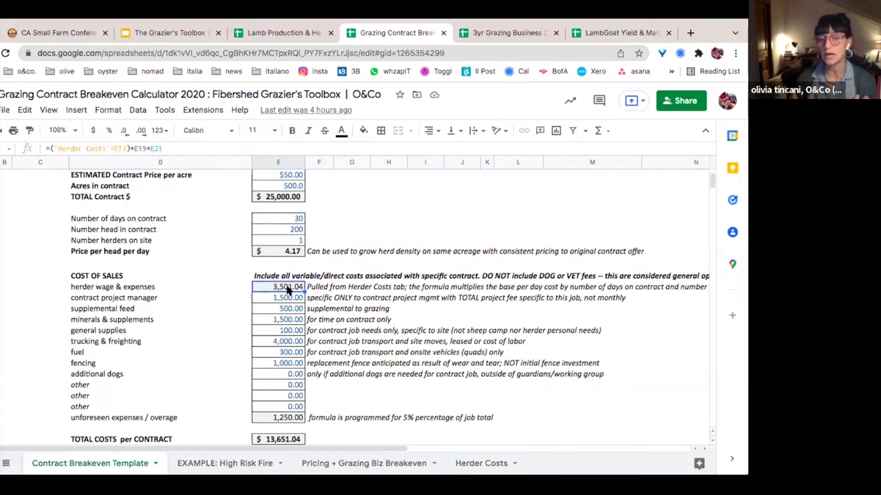
click(496, 465)
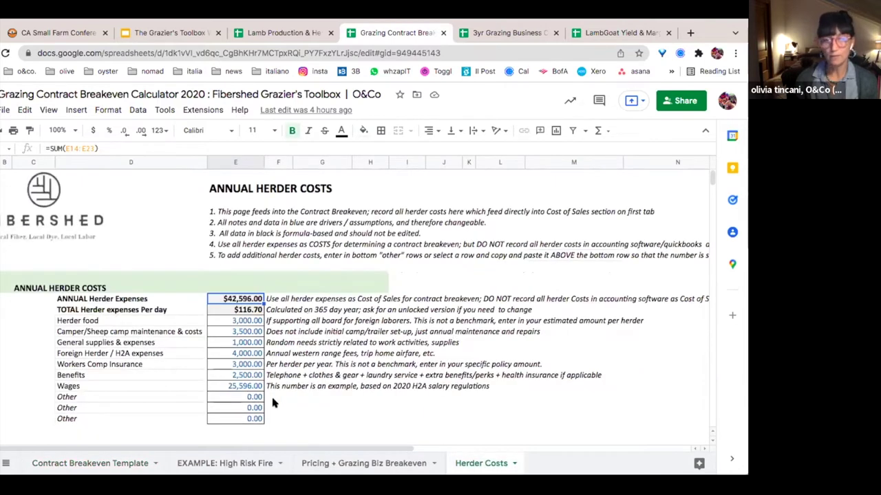
Return to the Contract Breakeven Template and check the unforeseen expenses / overage formula below the other cost rows.
click(135, 463)
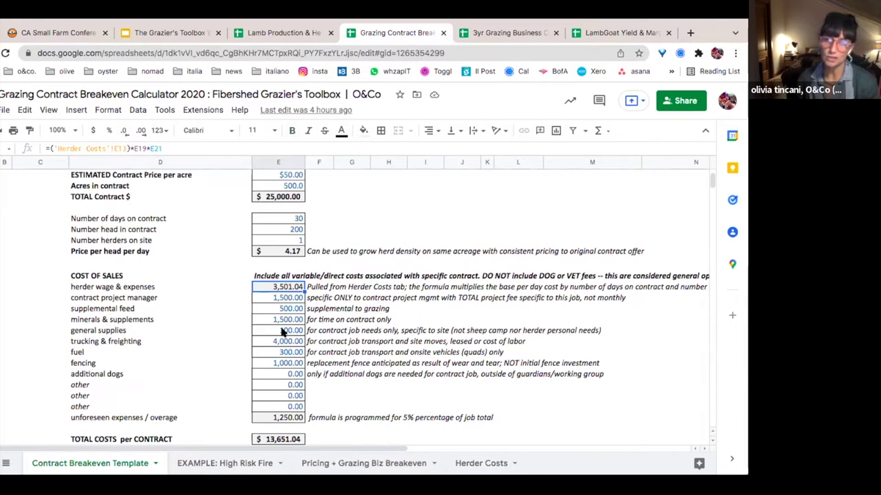
scroll(296, 375, down, 2)
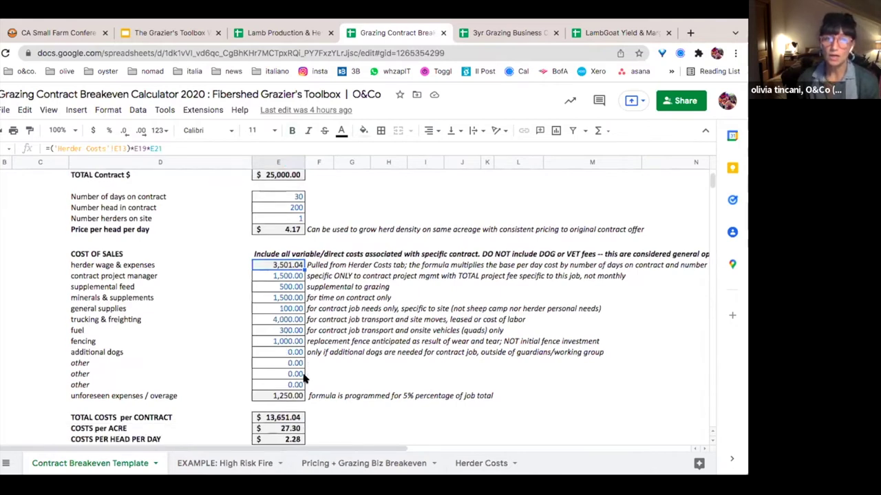
click(294, 375)
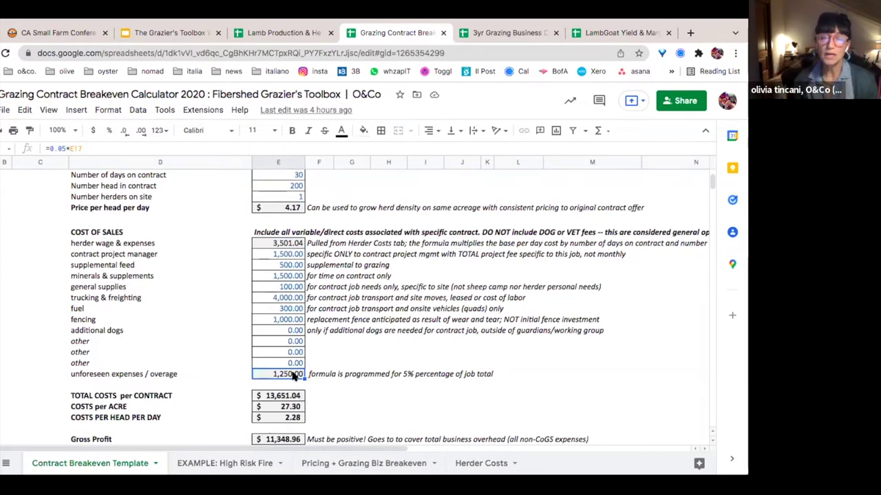
scroll(295, 375, down, 1)
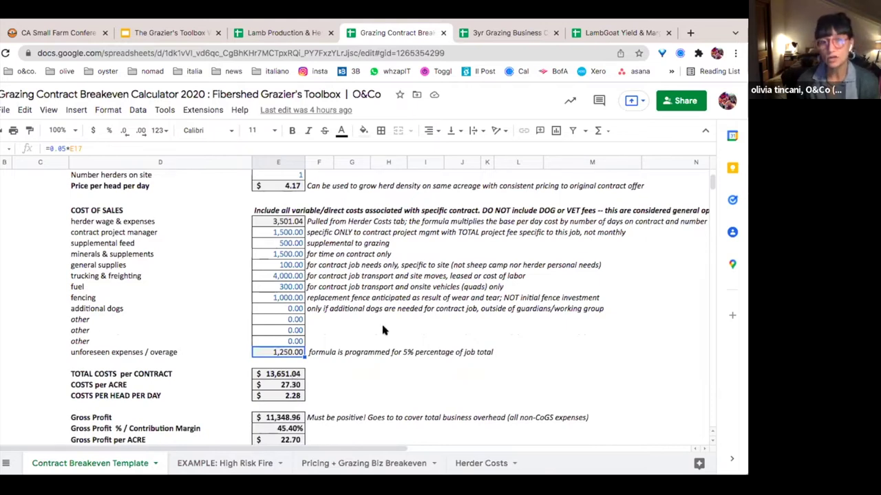
Inspect the formulas for total costs per contract, costs per acre and costs per head per day.
click(289, 375)
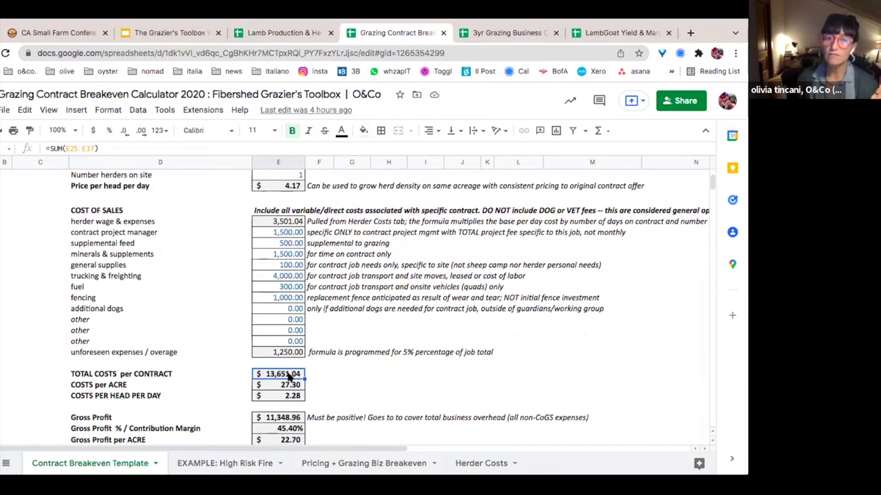
click(297, 385)
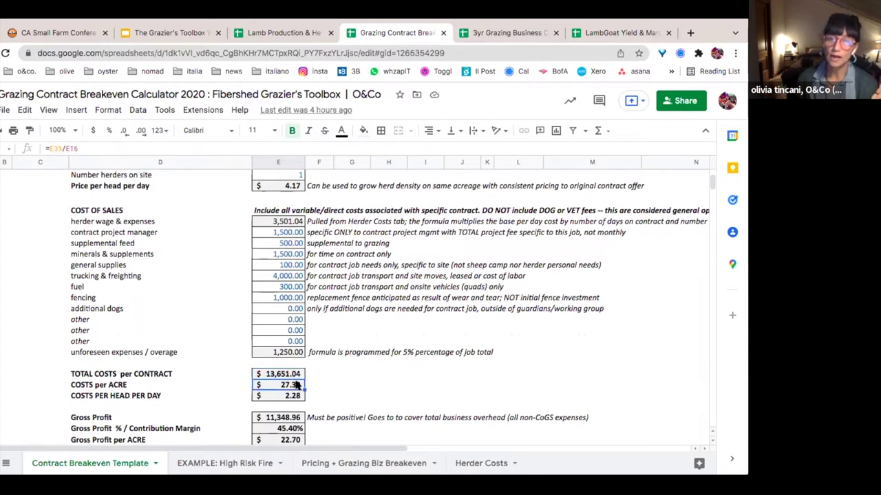
click(292, 396)
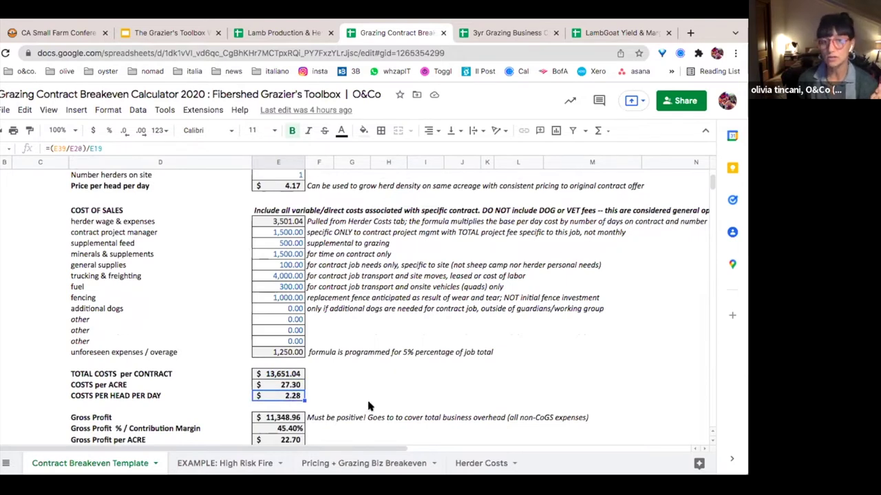
Inspect the formulas for gross profit, contribution margin, gross profit per acre and gross profit per head per day.
scroll(368, 406, down, 2)
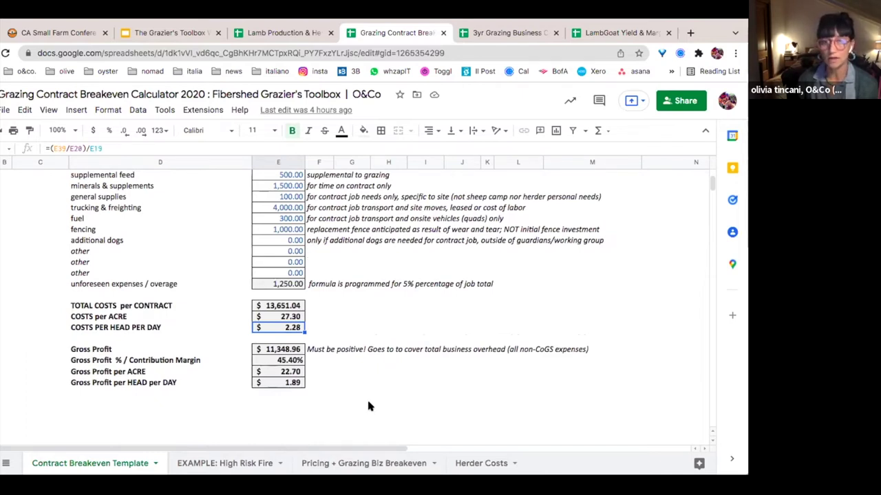
click(294, 351)
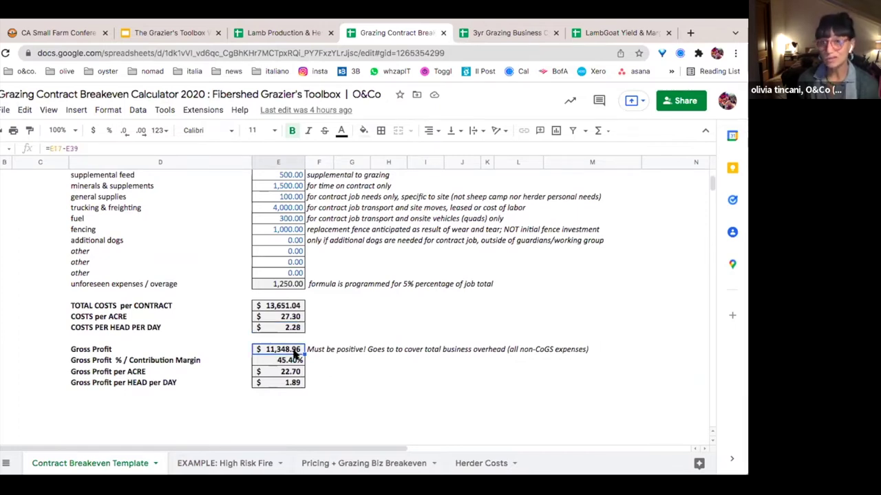
click(290, 362)
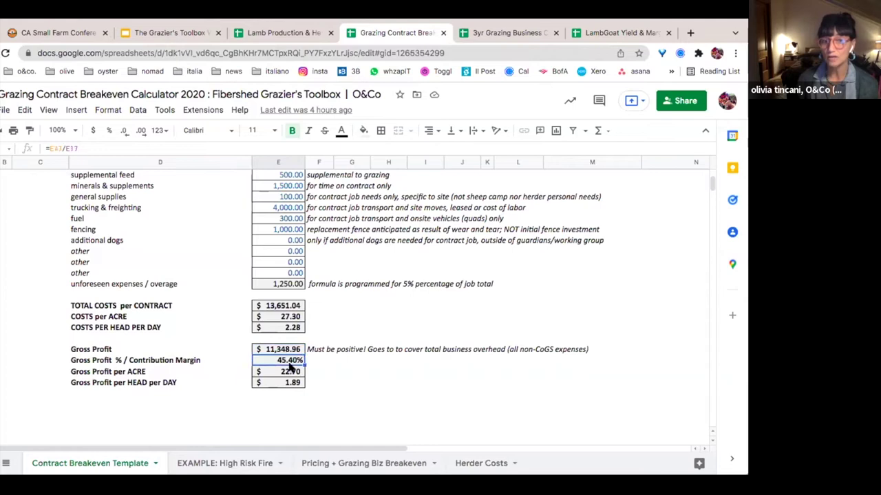
click(294, 374)
click(288, 384)
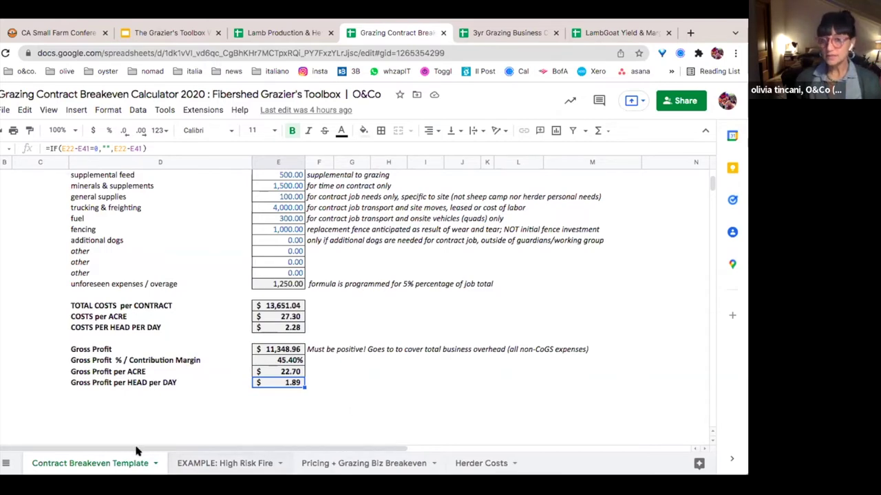
Show the EXAMPLE: High Risk Fire sheet and review its contract price, acres, days, head and herders.
click(243, 465)
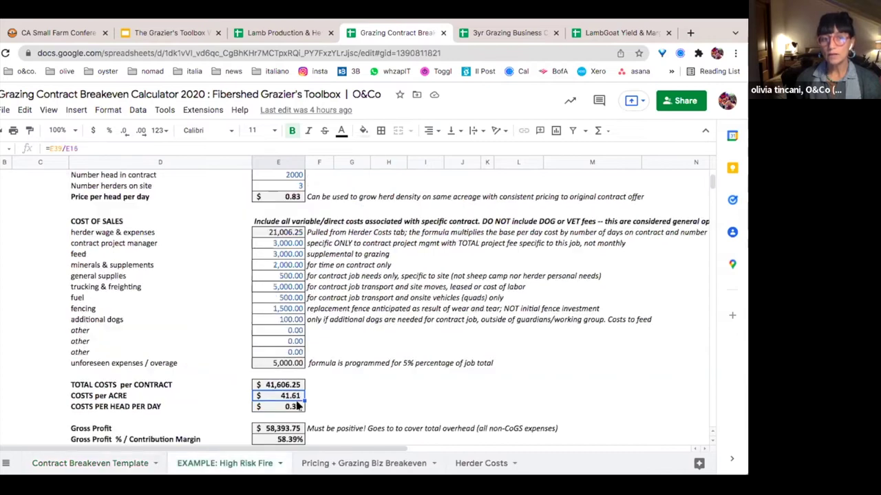
scroll(298, 407, up, 2)
scroll(298, 407, up, 3)
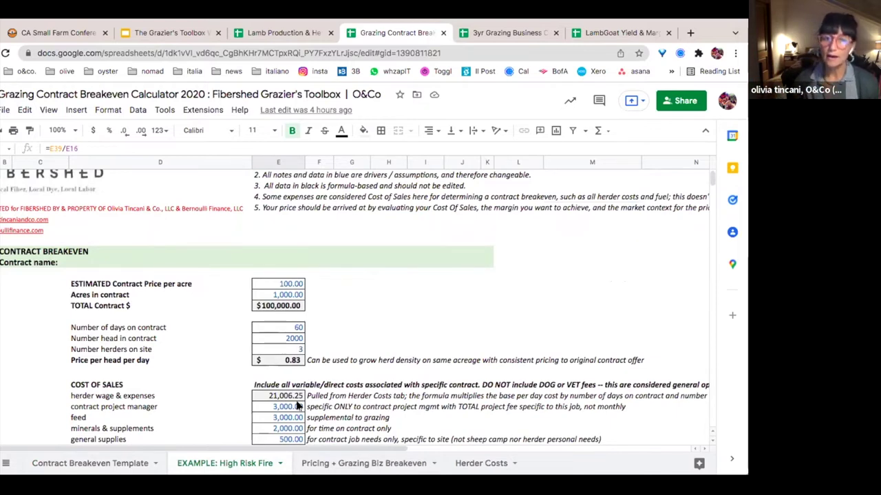
Show the Pricing + Grazing Biz Breakeven sheet and review its vineyard, fire reduction and perennial cropland contract types.
click(342, 464)
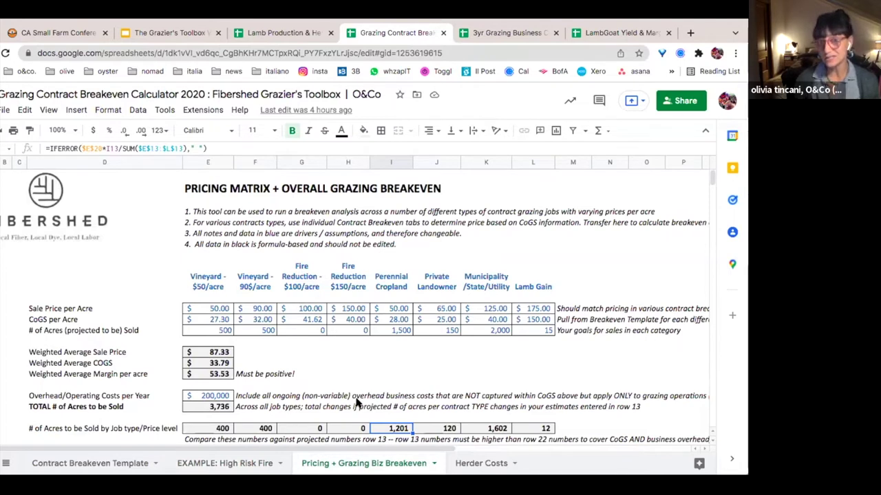
click(216, 284)
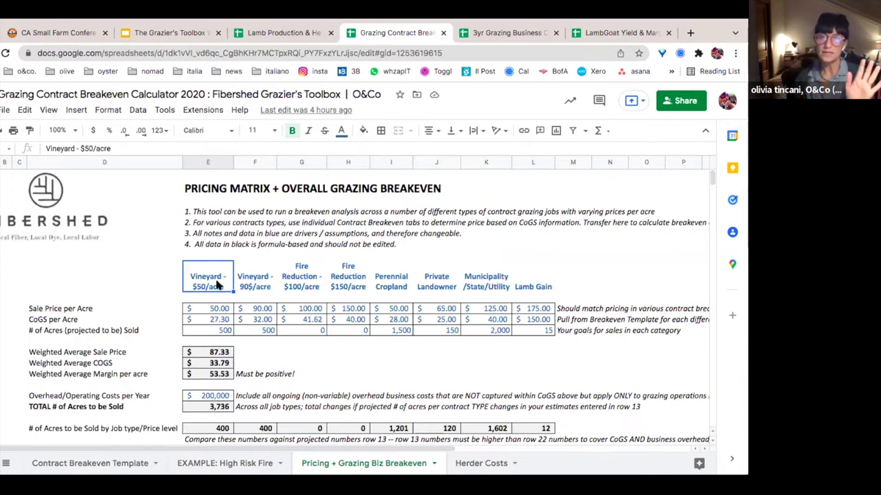
click(260, 287)
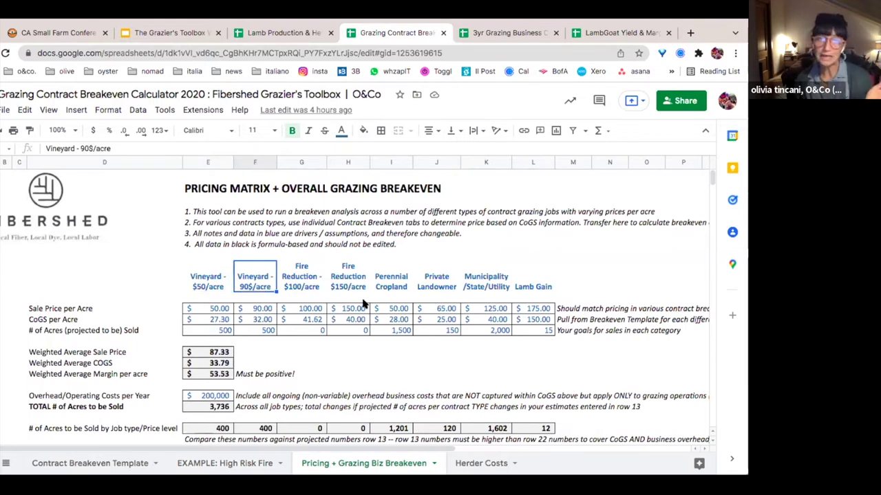
click(311, 287)
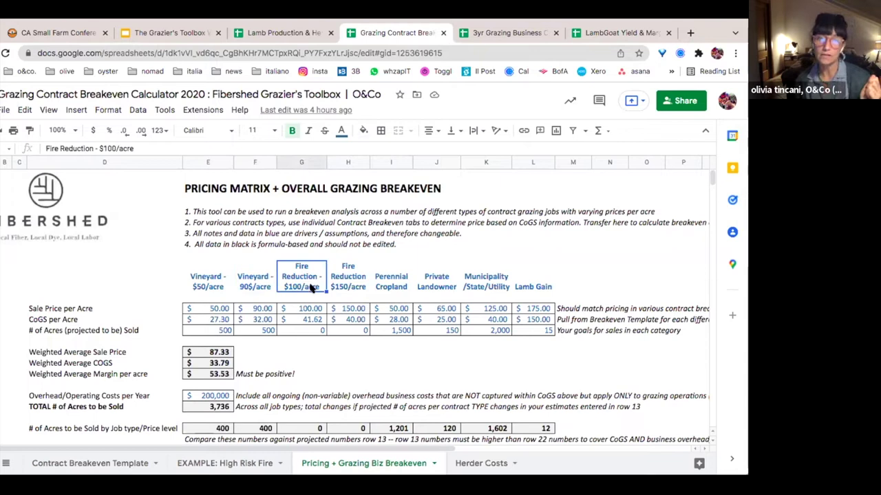
click(387, 290)
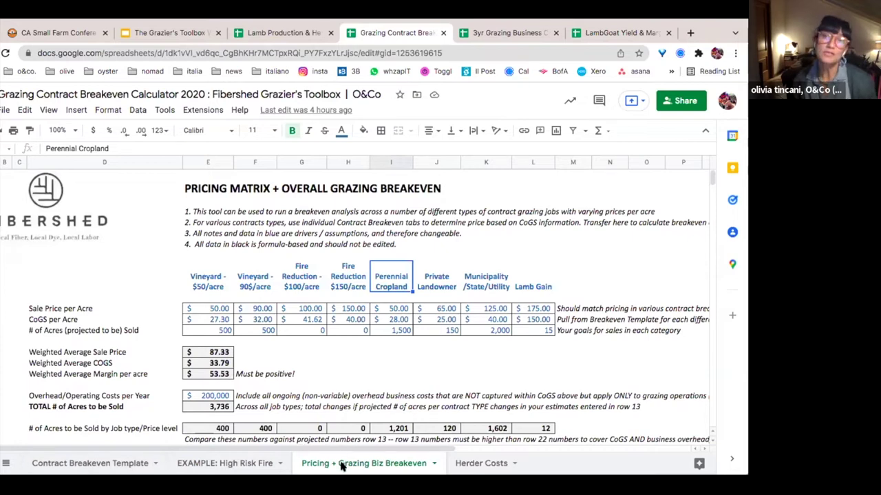
Check the $50/acre vineyard's sale price and CoGS per acre against the costs per acre in the Contract Breakeven Template.
click(214, 313)
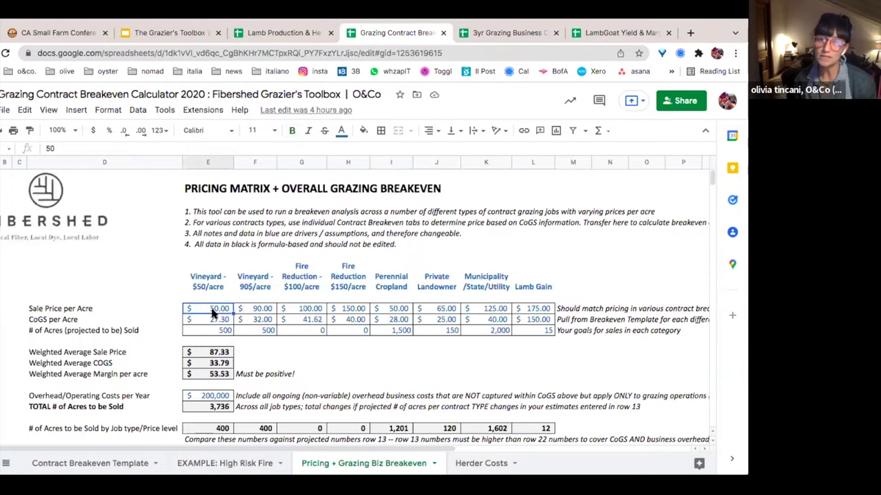
key(Down)
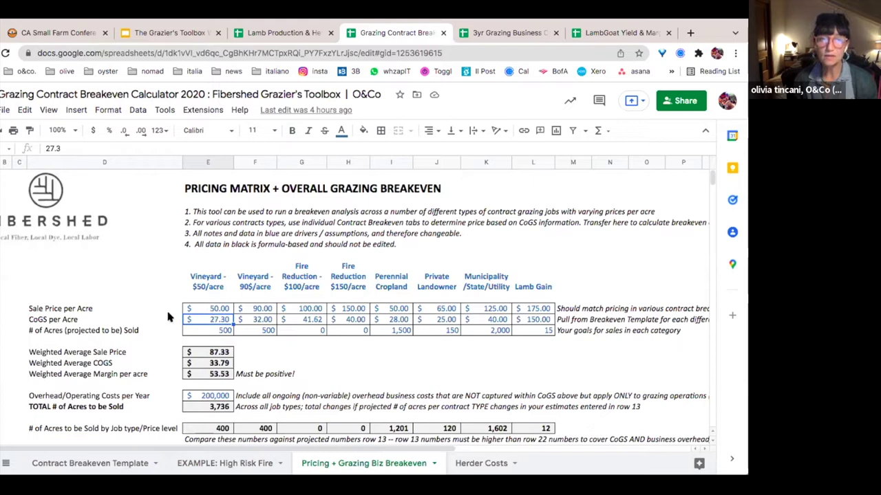
click(136, 464)
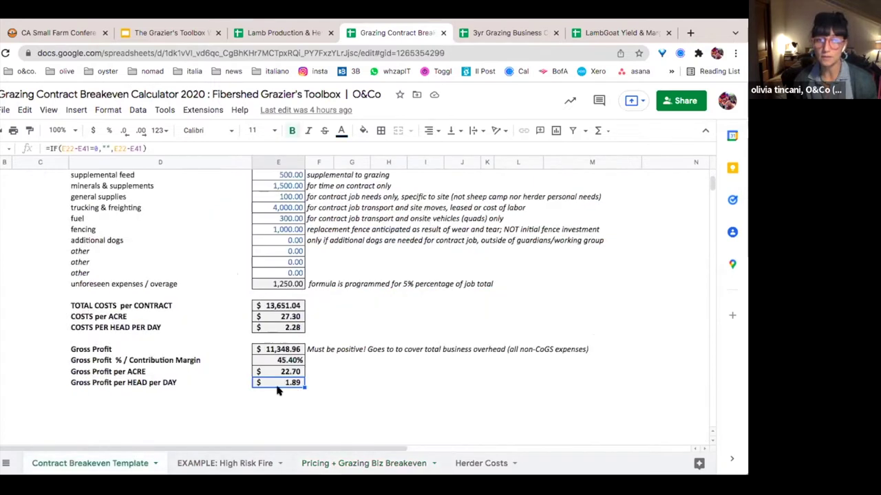
scroll(289, 320, up, 1)
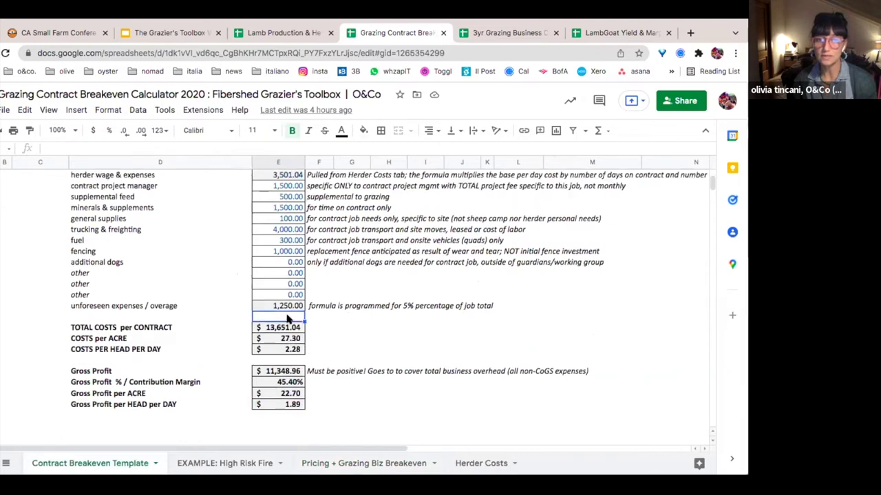
click(284, 339)
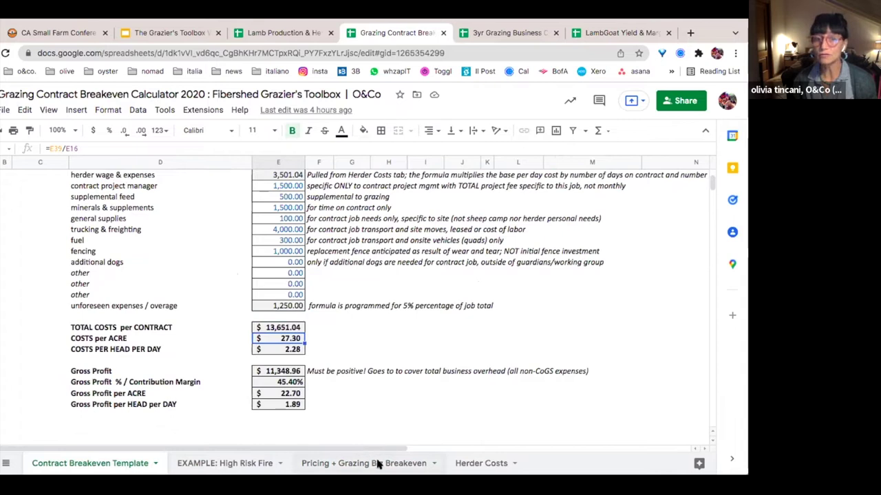
Return to the pricing matrix and review the projected number of acres sold per contract type and the breakeven rows below.
click(403, 463)
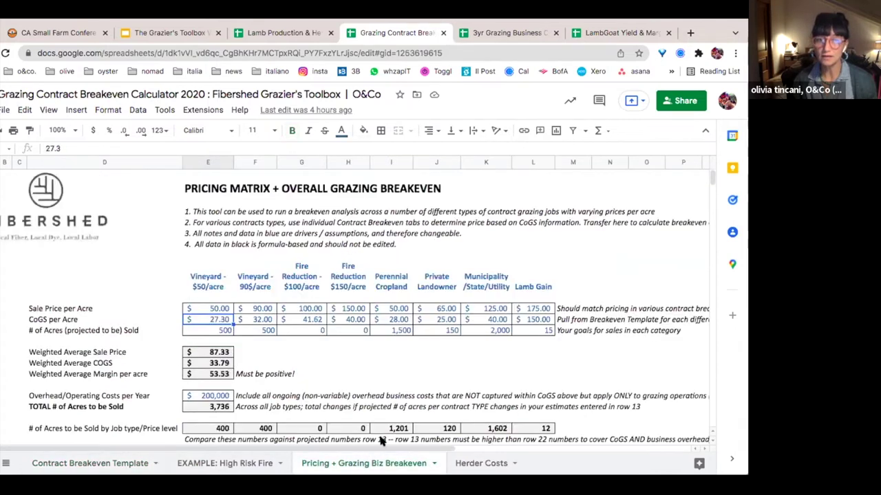
click(214, 331)
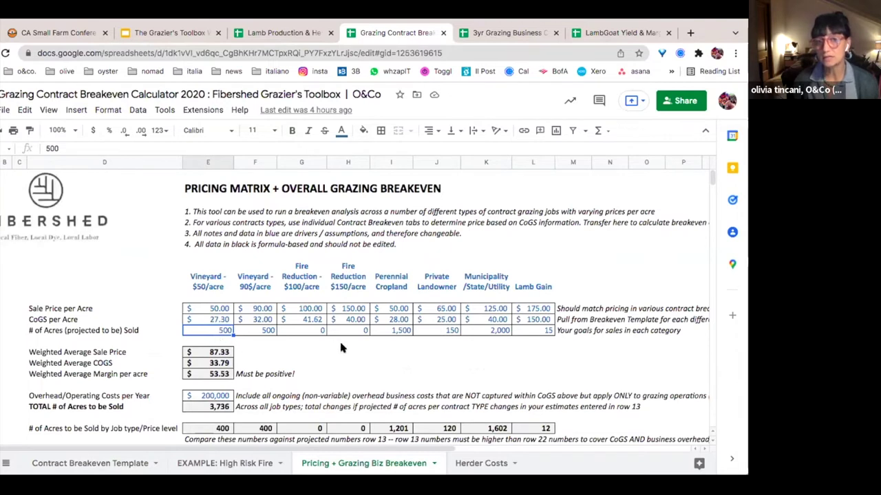
scroll(340, 346, down, 2)
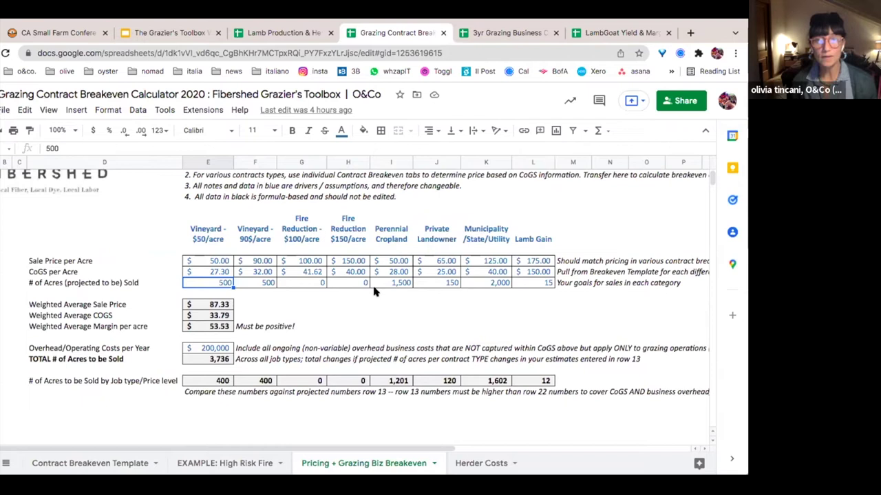
Examine the weighted average sale price and COGS formulas and the yearly overhead/operating costs in the pricing matrix.
click(224, 310)
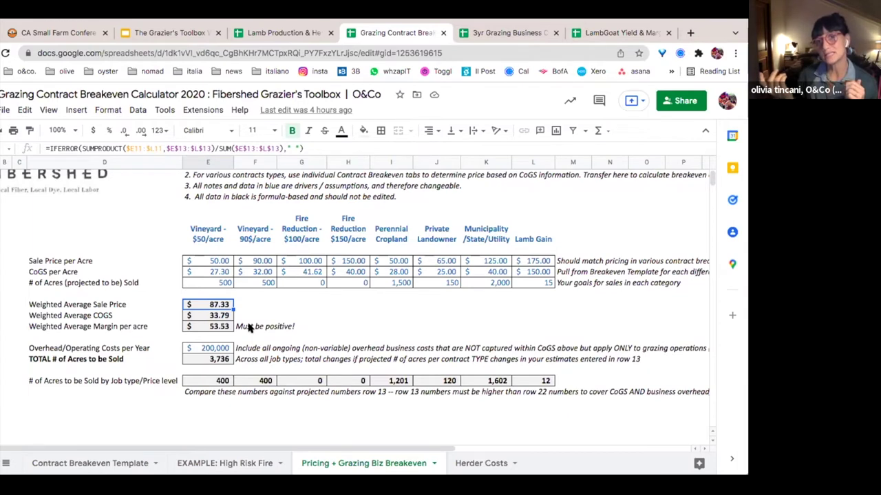
key(Down)
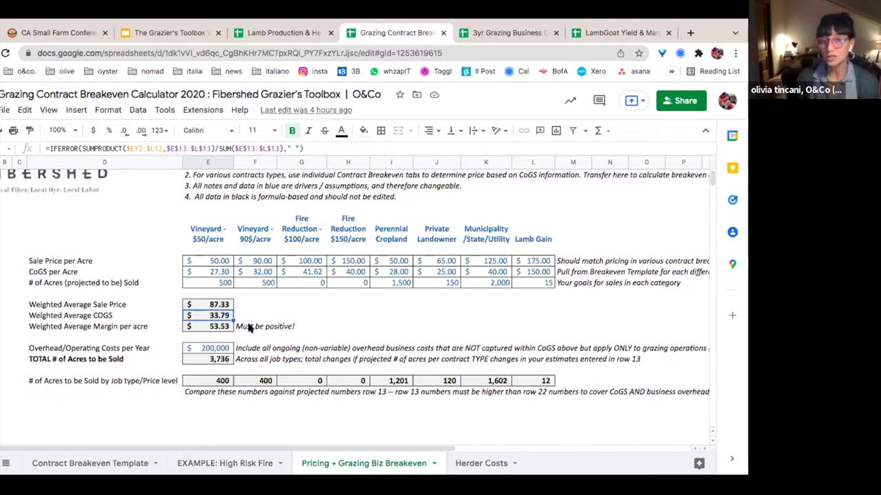
click(230, 351)
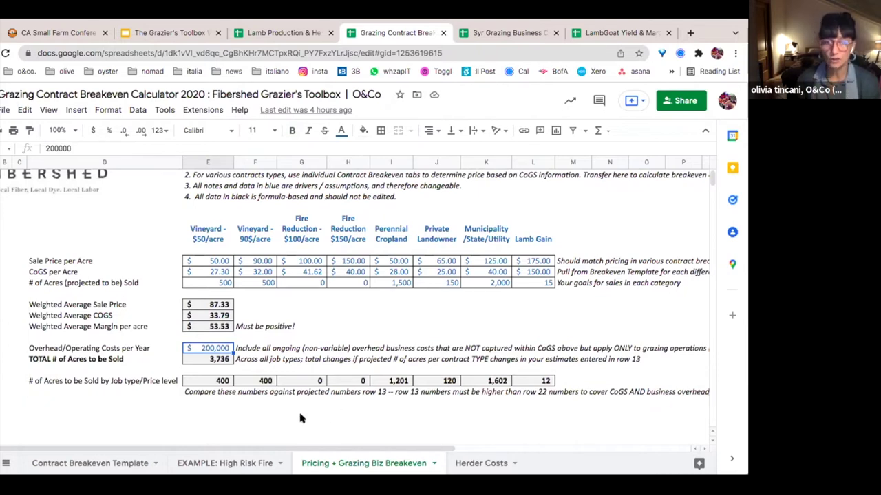
Check the cost of sales lines, such as general supplies, in the Contract Breakeven Template.
click(133, 463)
drag(259, 206, 267, 190)
click(278, 216)
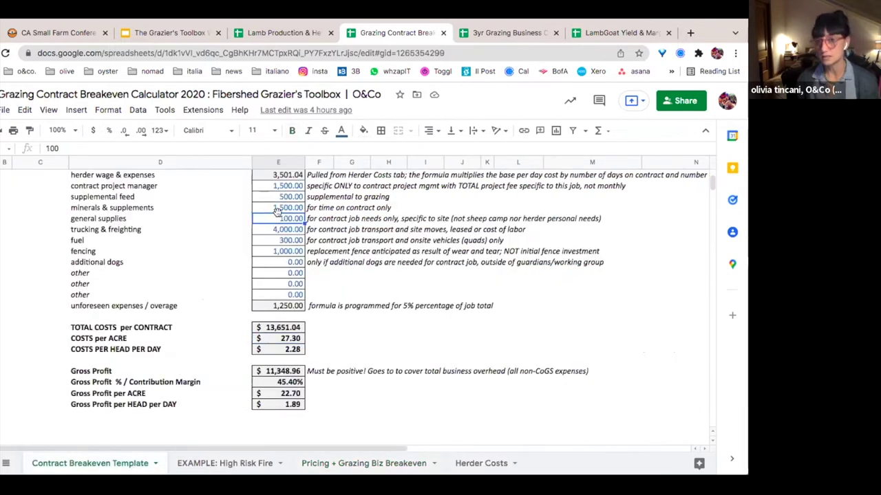
Return to the Pricing + Grazing Biz Breakeven sheet and review the total acres to be sold and the acres per job type.
click(376, 464)
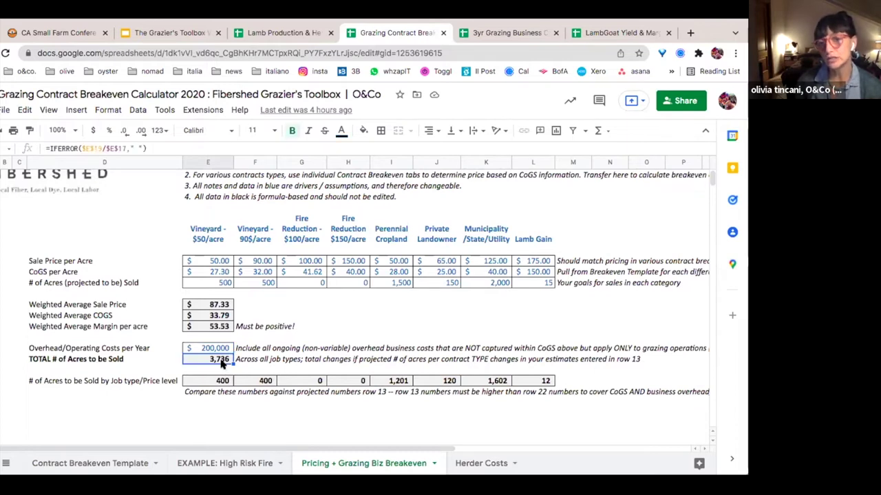
click(216, 382)
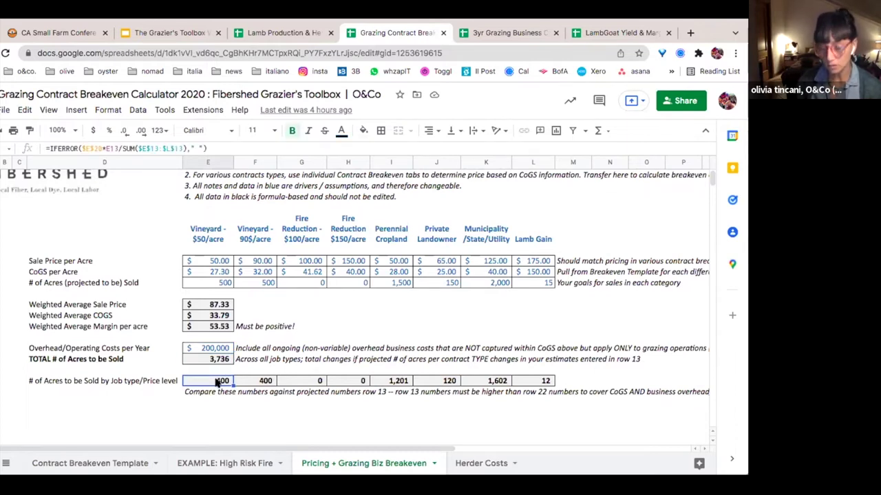
key(Right)
key(Right)
key(Right)
key(Right)
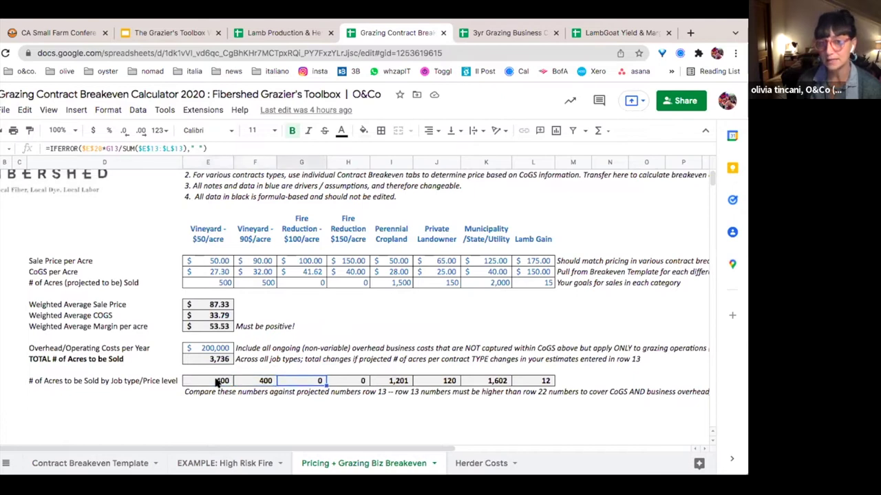
key(Right)
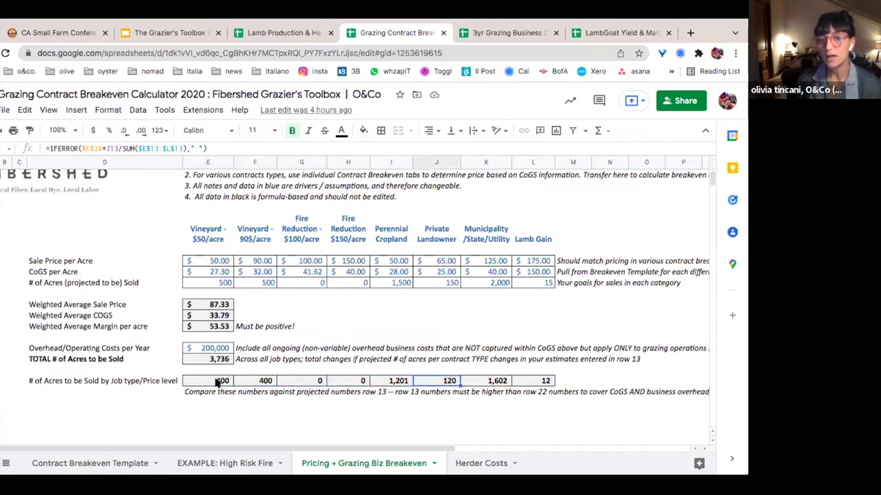
Show the contract inputs and cost of sales on the EXAMPLE: High Risk Fire sheet.
click(209, 466)
scroll(319, 372, down, 3)
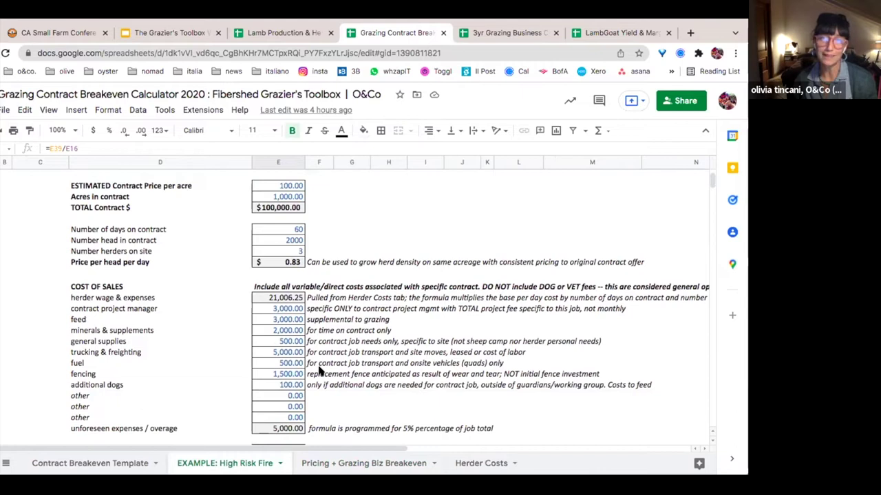
Switch to the 3yr Grazing Business Cash Flow Template and read its Instructions sheet from the overview.
click(523, 35)
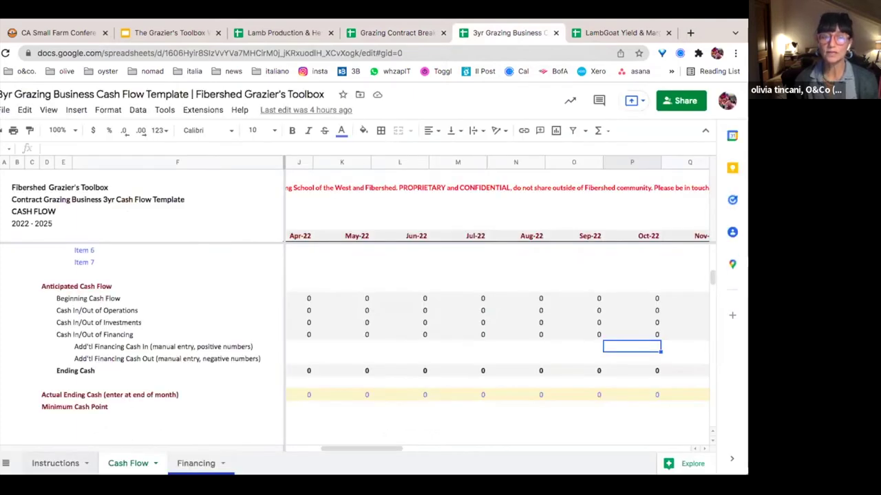
click(55, 464)
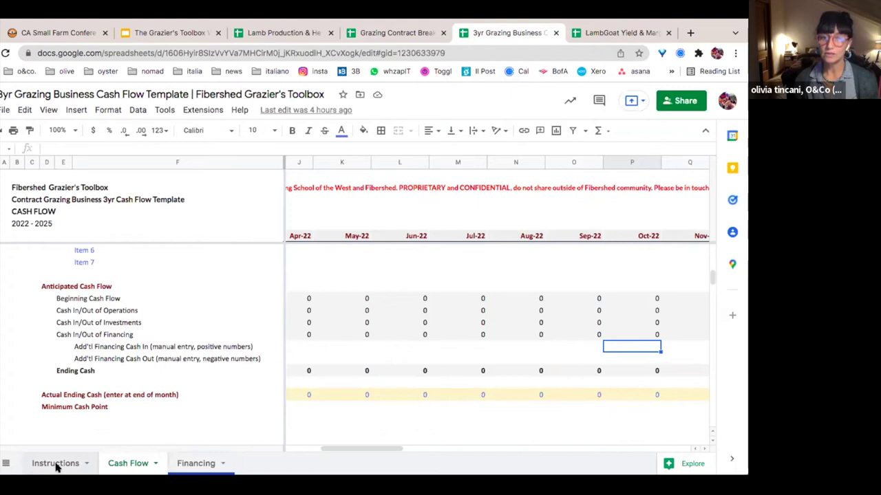
scroll(266, 326, up, 5)
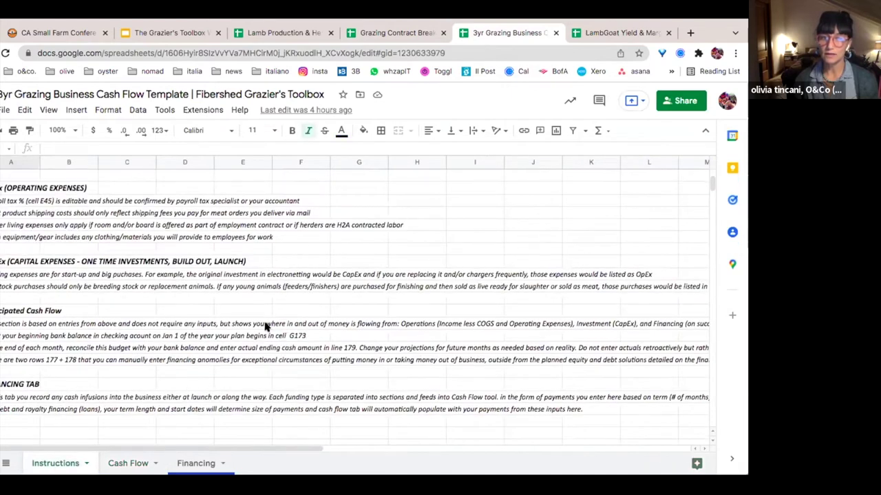
scroll(264, 323, up, 3)
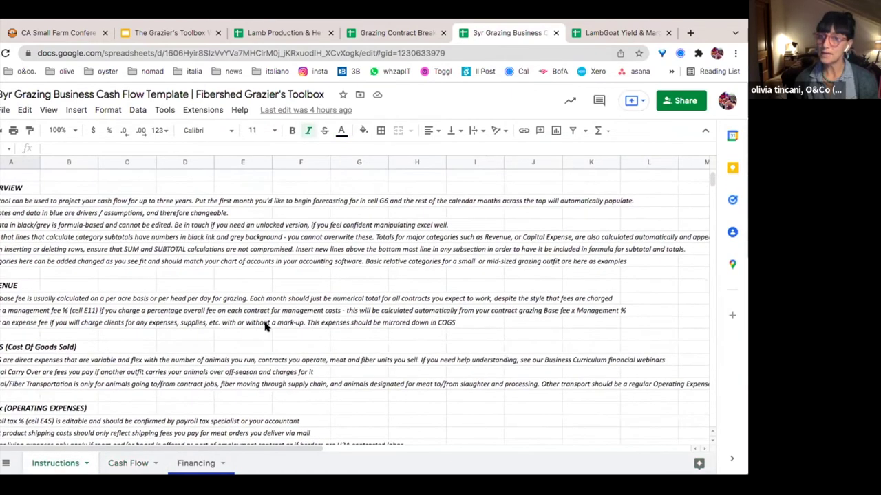
Show the Cash Flow sheet and review the Income lines, including fiber sales, lamb/goat meat sales and the additional revenue streams.
click(136, 463)
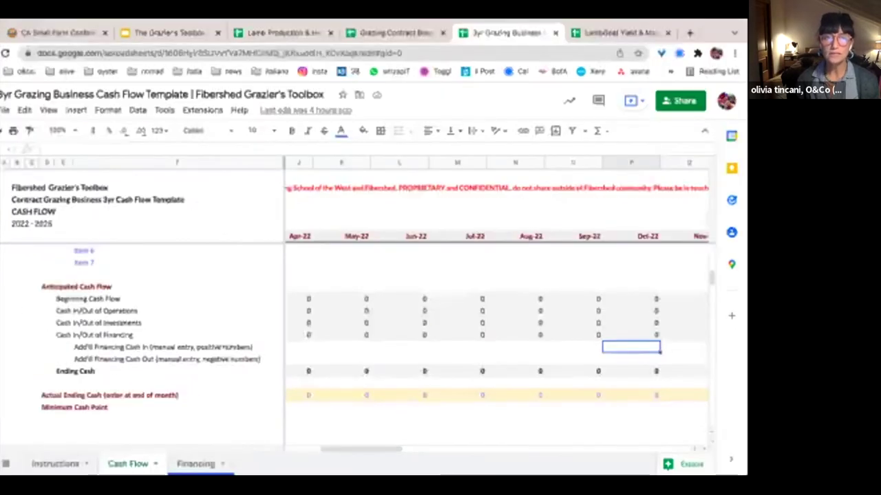
scroll(163, 307, up, 15)
scroll(163, 307, up, 15)
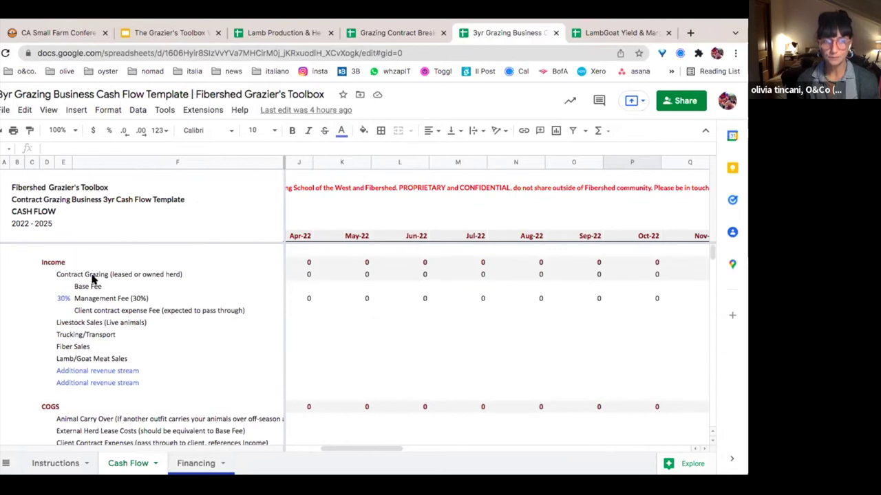
click(41, 264)
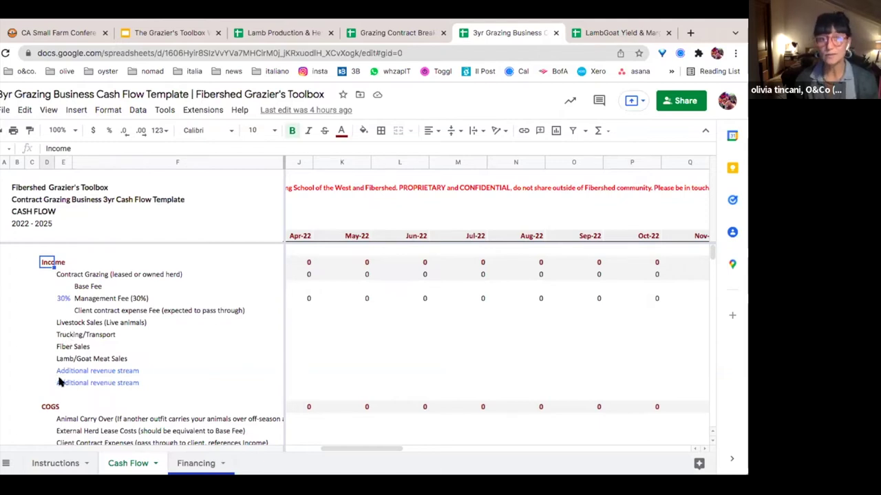
click(80, 346)
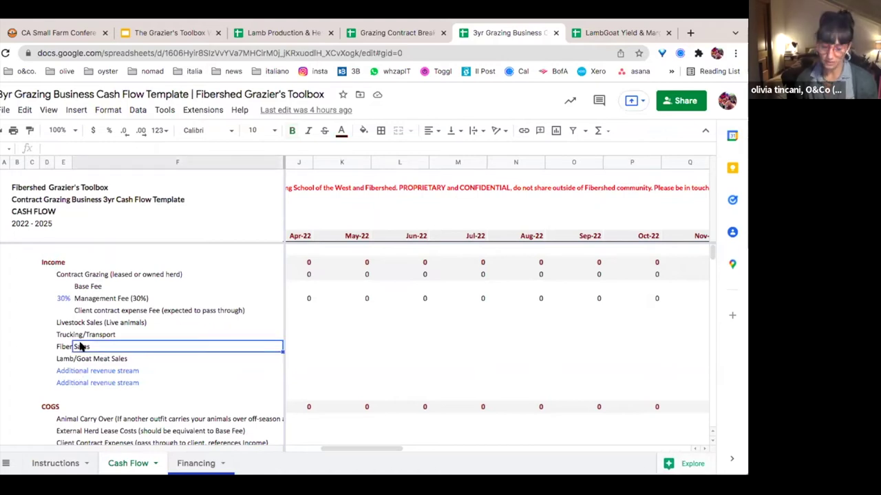
key(Down)
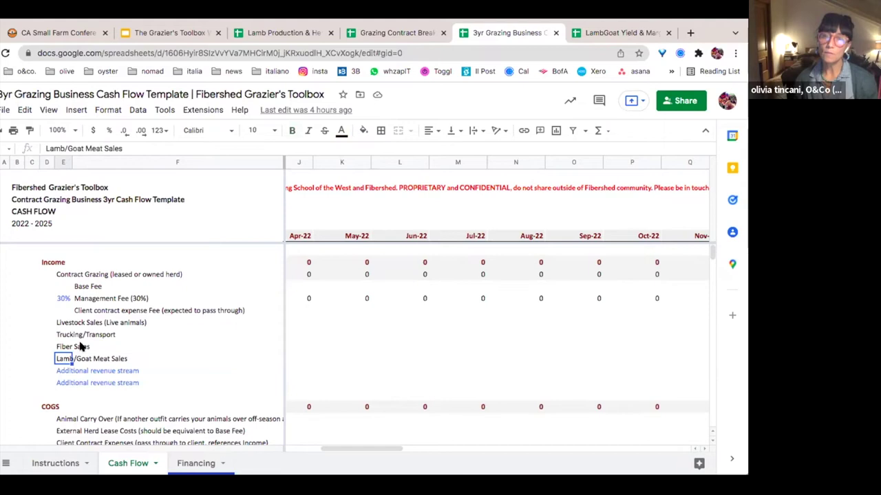
key(Down)
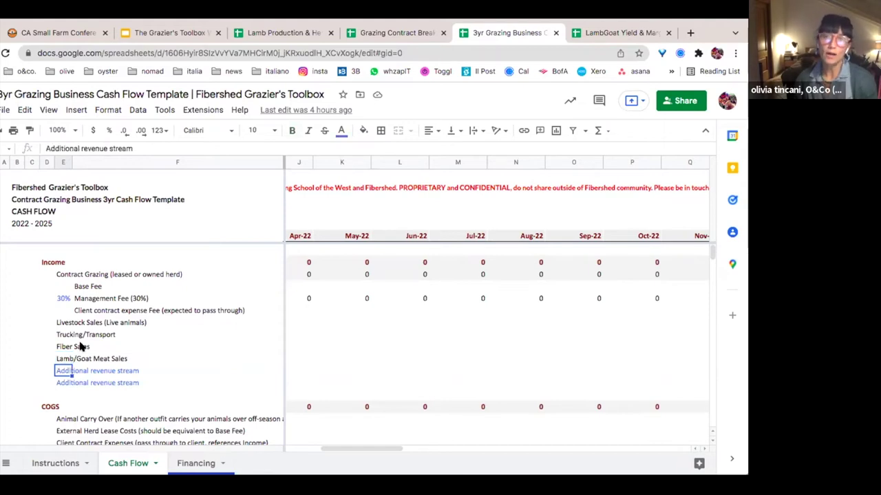
key(Down)
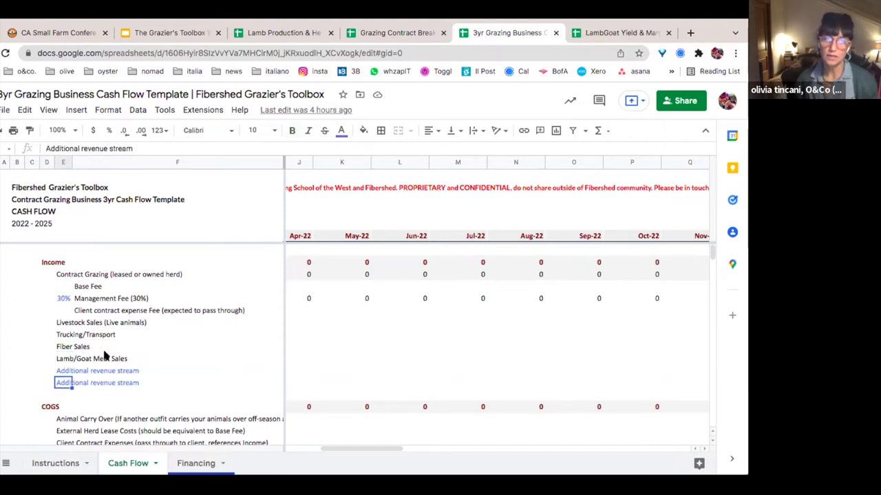
Review the COGS lines of the Cash Flow sheet, starting with Animal Carry Over.
scroll(105, 354, down, 3)
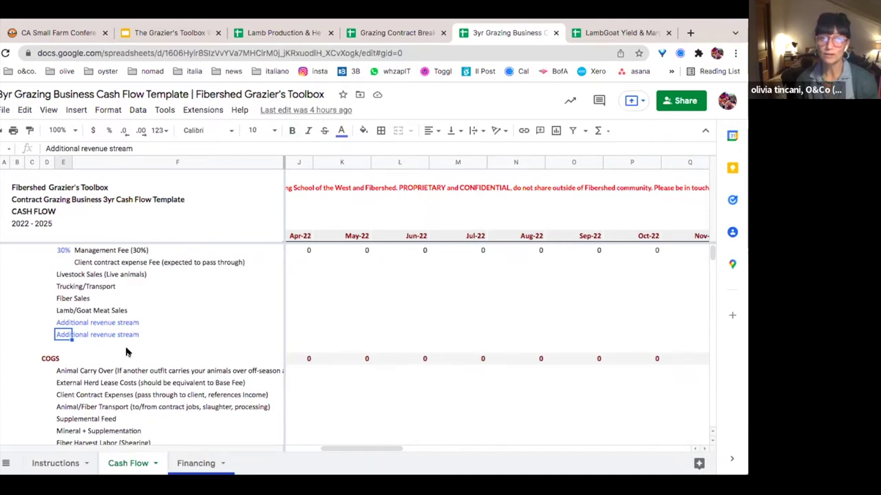
scroll(126, 353, down, 4)
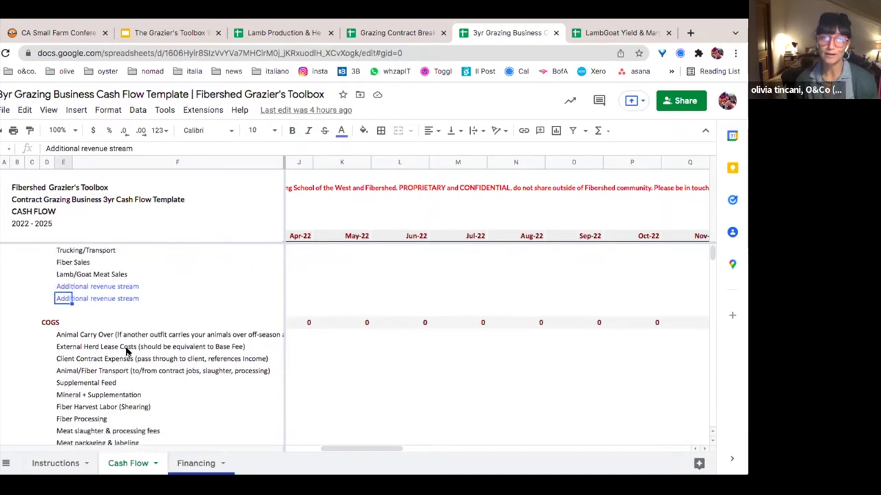
click(61, 310)
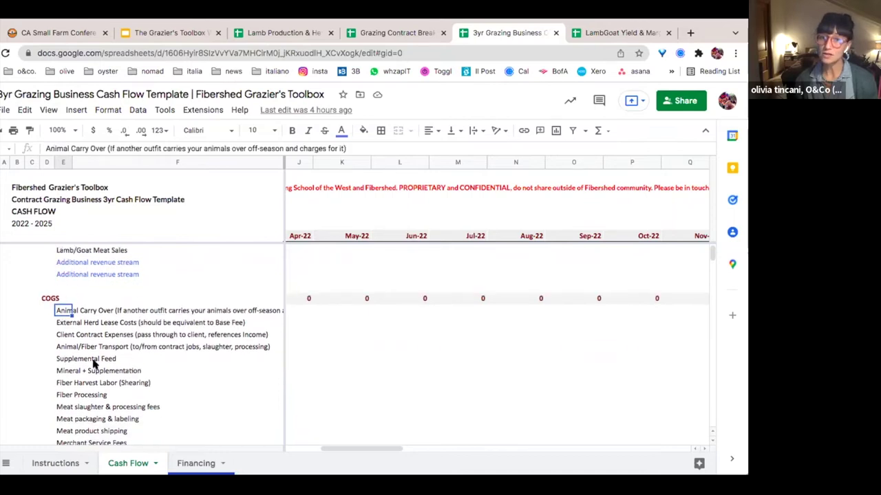
scroll(93, 362, down, 2)
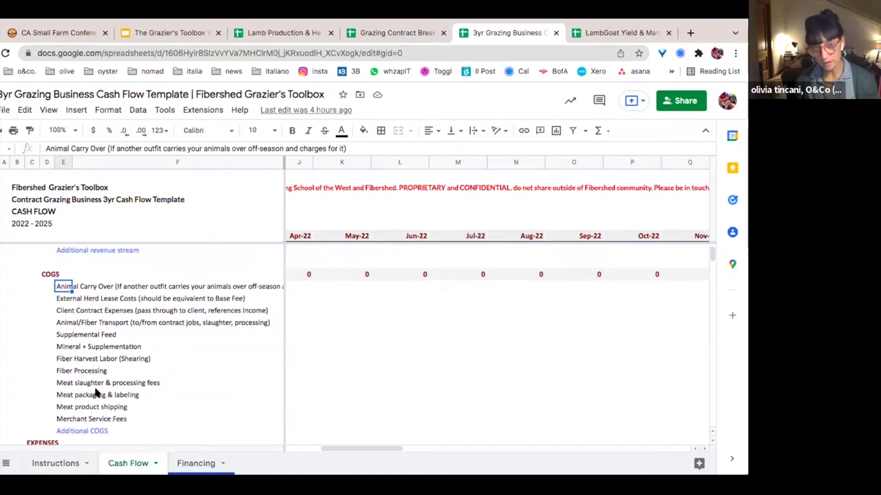
Review the payroll and professional services lines in the OpEx section of the Cash Flow sheet.
scroll(93, 385, down, 5)
scroll(95, 393, down, 1)
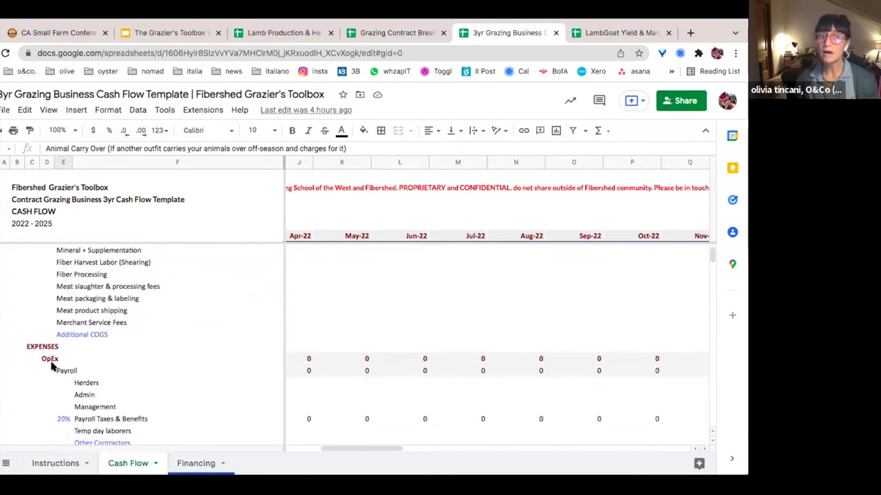
click(49, 359)
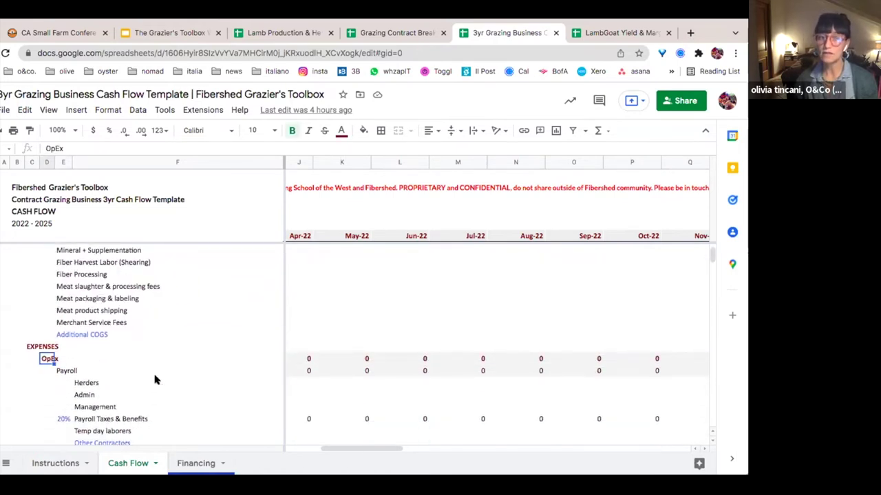
scroll(154, 378, down, 4)
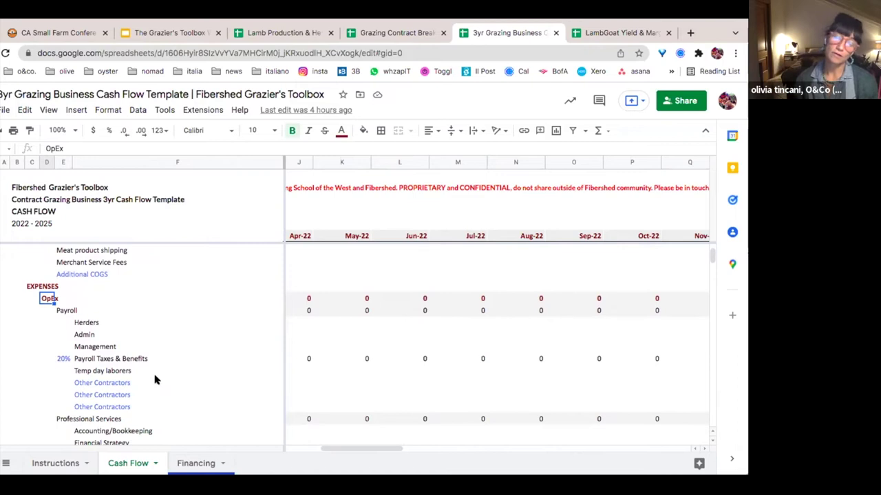
scroll(154, 380, down, 3)
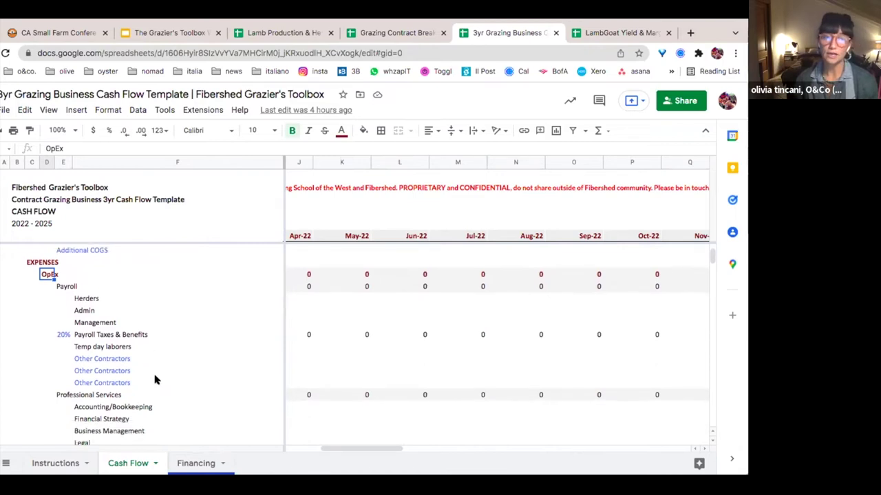
scroll(154, 380, down, 3)
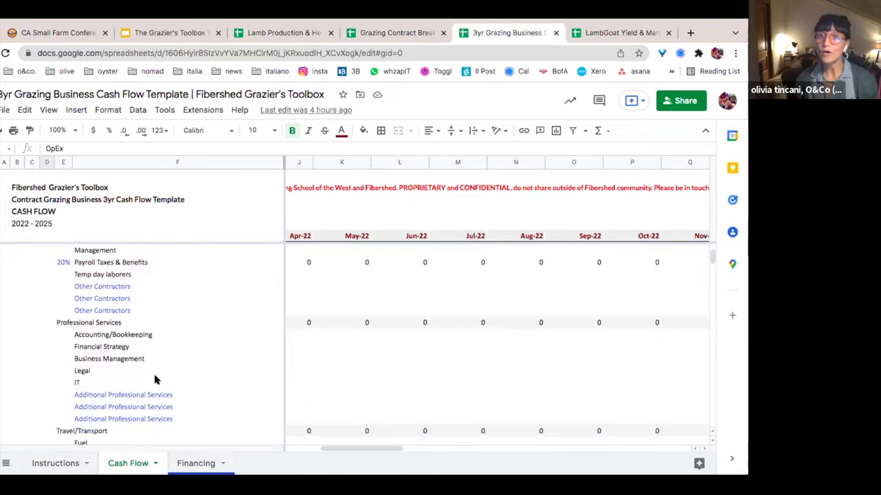
Review the remaining OpEx categories, from travel/transport, insurance and animal care through field, HQ and marketing expenses.
scroll(154, 380, down, 3)
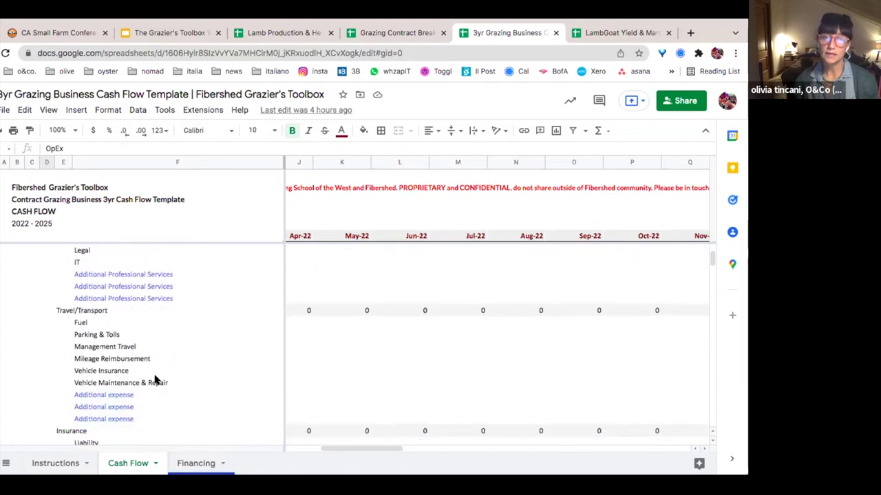
scroll(155, 380, down, 3)
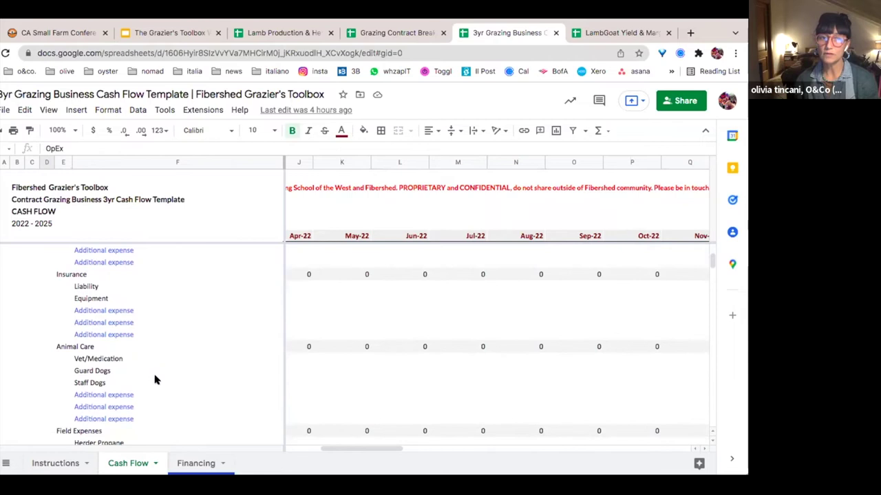
scroll(154, 380, down, 3)
scroll(154, 380, down, 3)
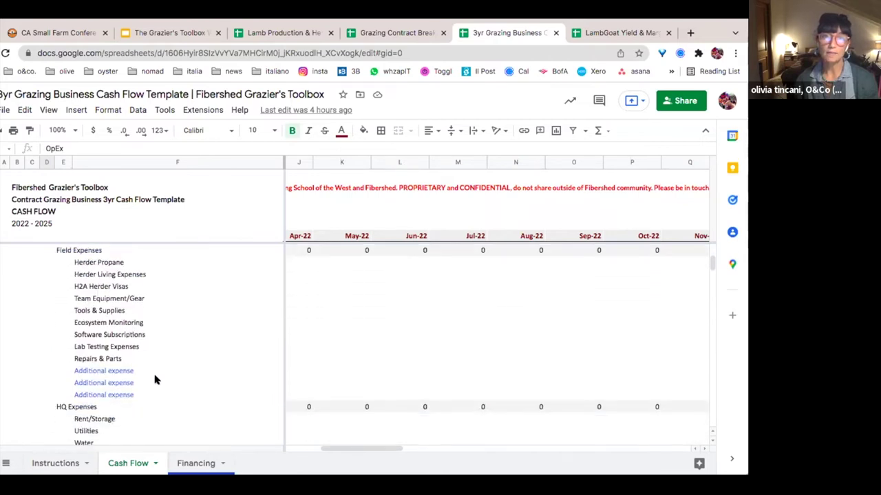
scroll(154, 380, down, 5)
scroll(154, 380, down, 8)
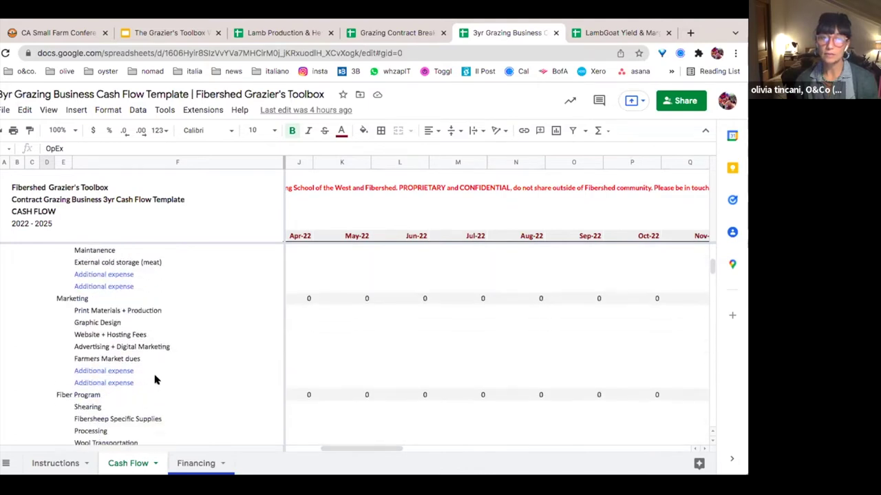
Review the CapEx section of the Cash Flow sheet, from fence equipment and vehicles & trailers on to the Anticipated Cash Flow block.
scroll(154, 377, down, 5)
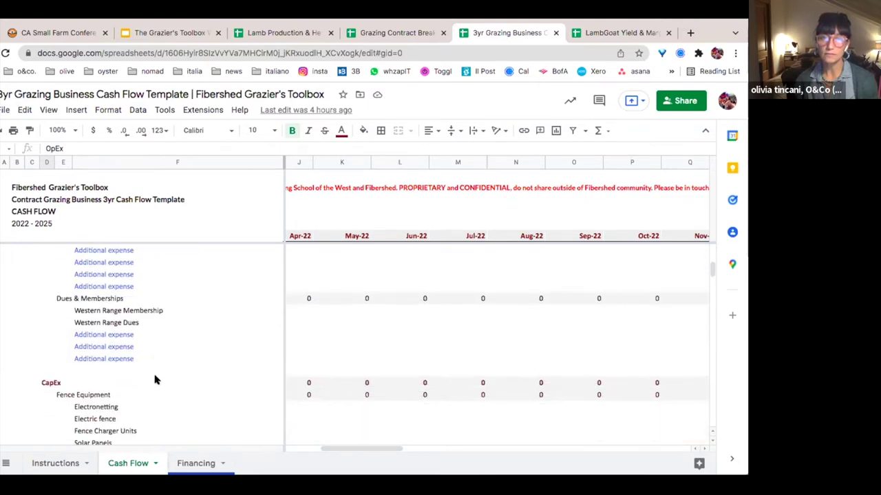
click(76, 360)
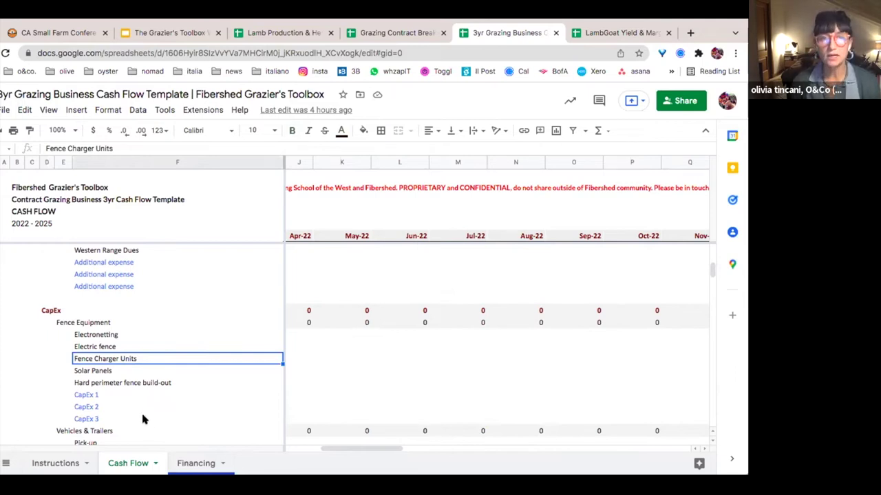
scroll(143, 416, down, 1)
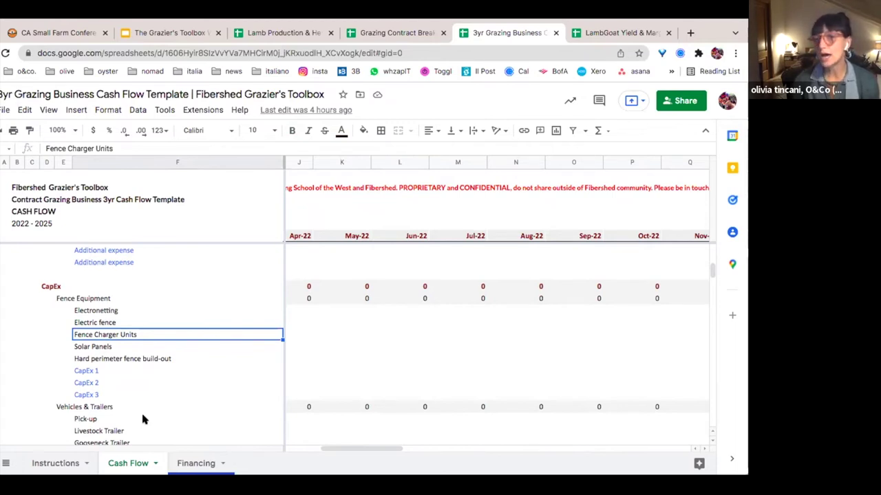
scroll(143, 417, down, 1)
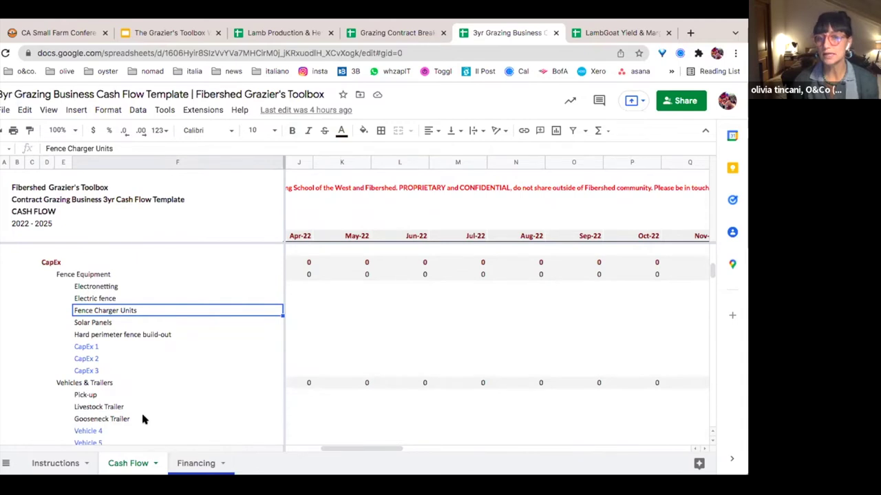
scroll(143, 419, down, 3)
scroll(142, 419, down, 7)
scroll(142, 419, down, 7)
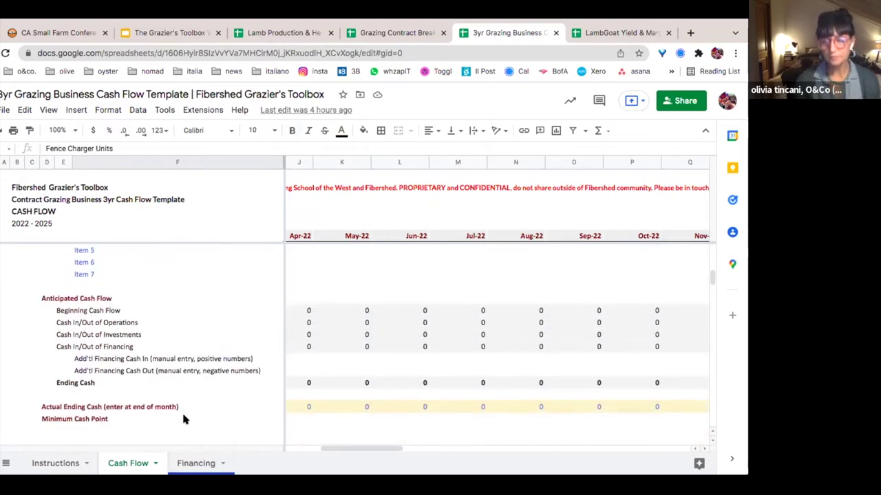
Show the Financing sheet and review its equity, debt and royalty financing input tables.
click(195, 463)
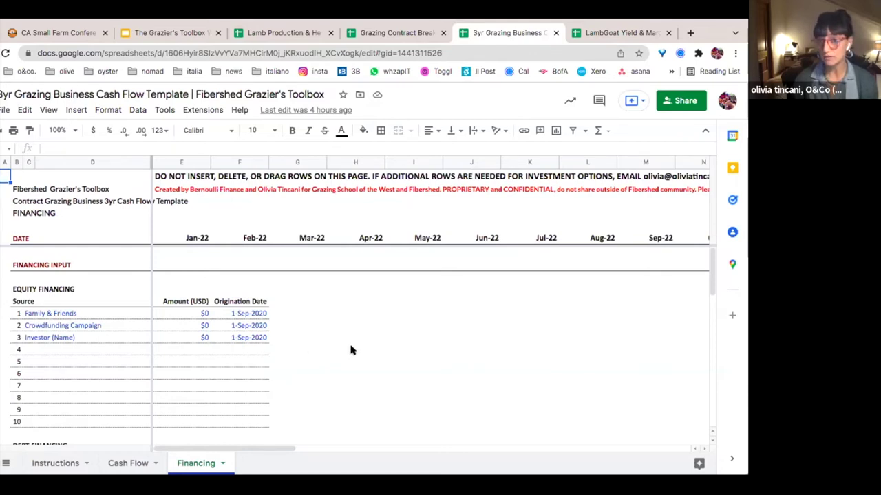
scroll(351, 350, down, 2)
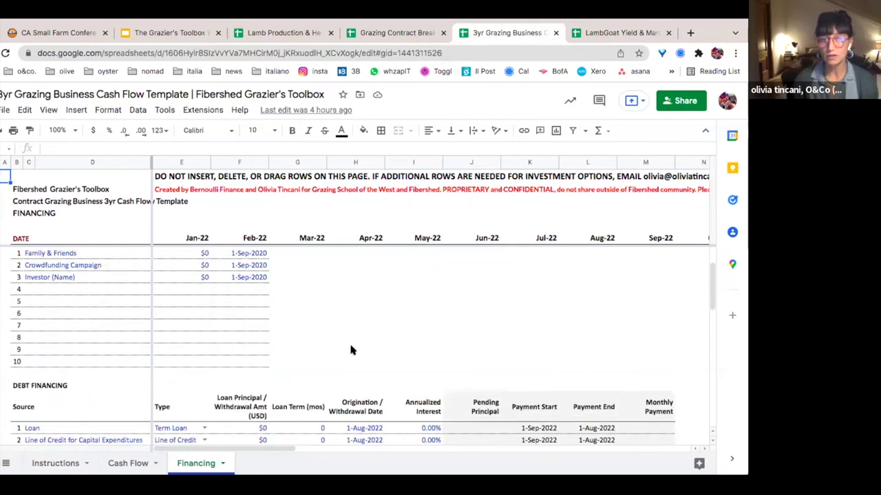
scroll(350, 350, down, 2)
scroll(350, 350, down, 1)
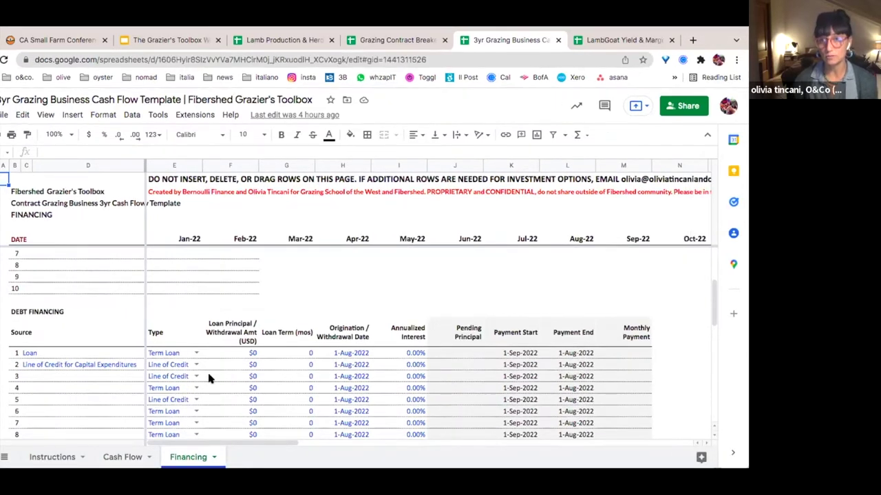
scroll(209, 377, down, 2)
scroll(210, 377, down, 2)
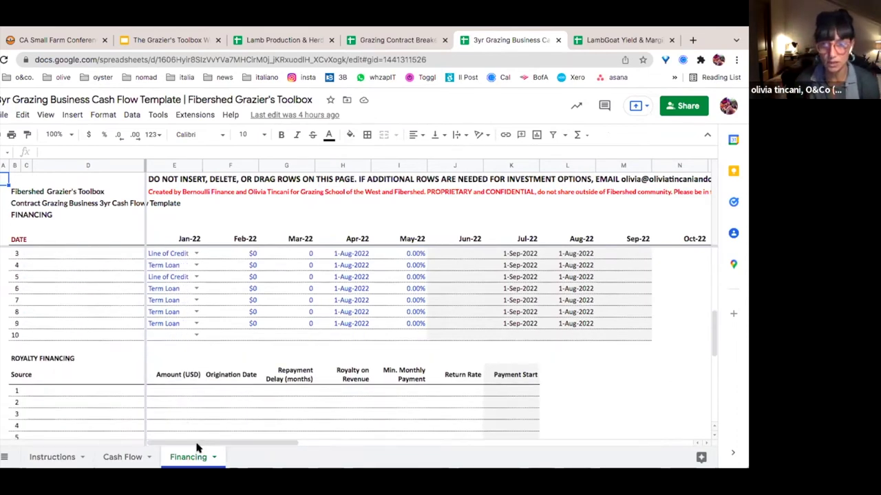
Return to the Cash Flow sheet and inspect the May-22 cells for financing, operations, investments, Ending Cash and Actual Ending Cash.
click(124, 458)
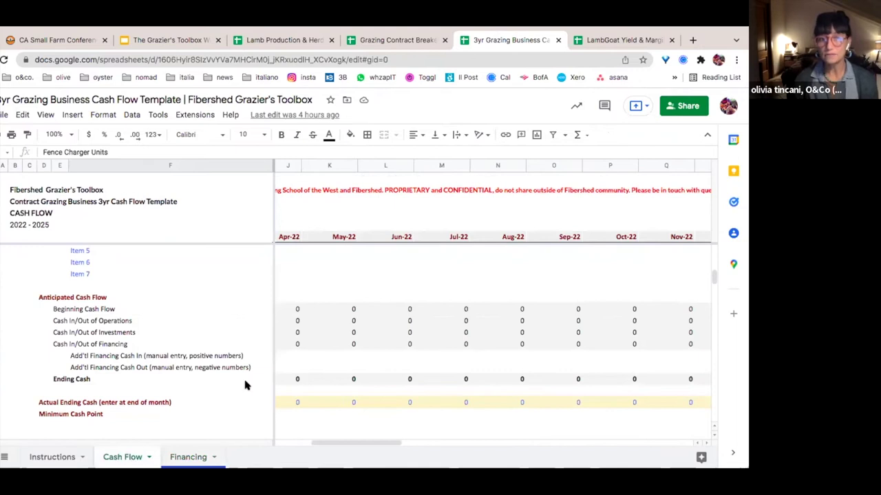
click(308, 344)
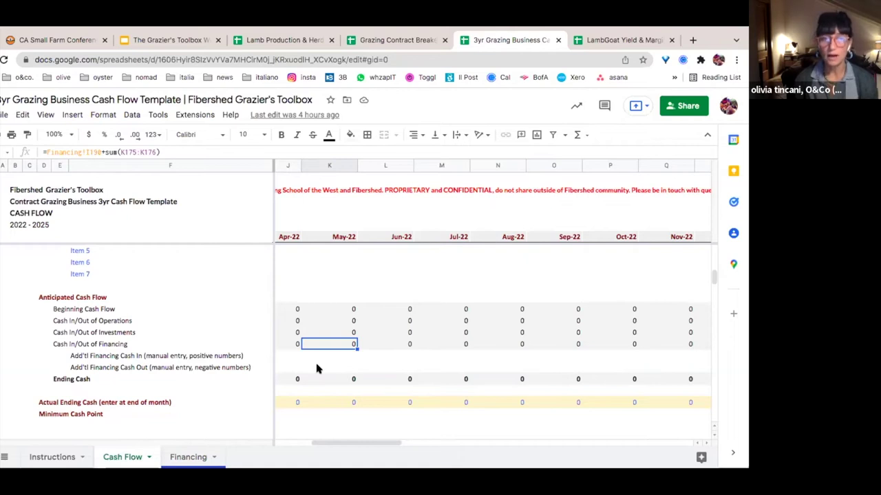
click(340, 322)
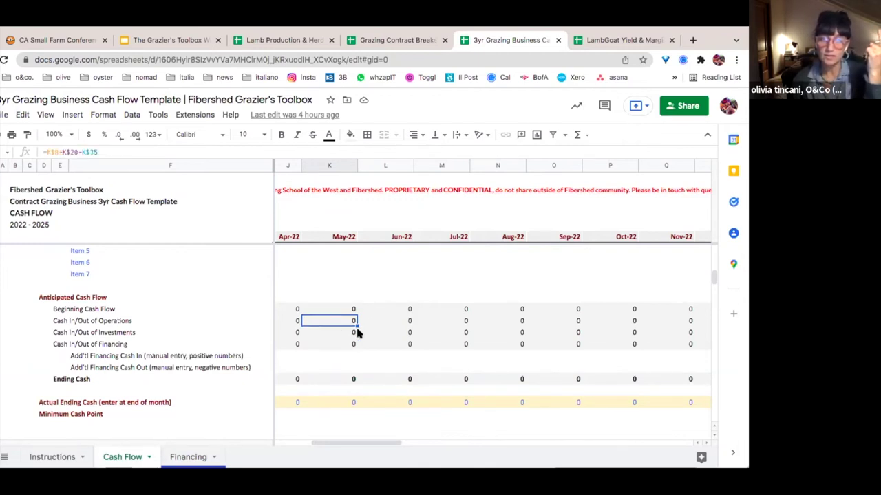
click(354, 333)
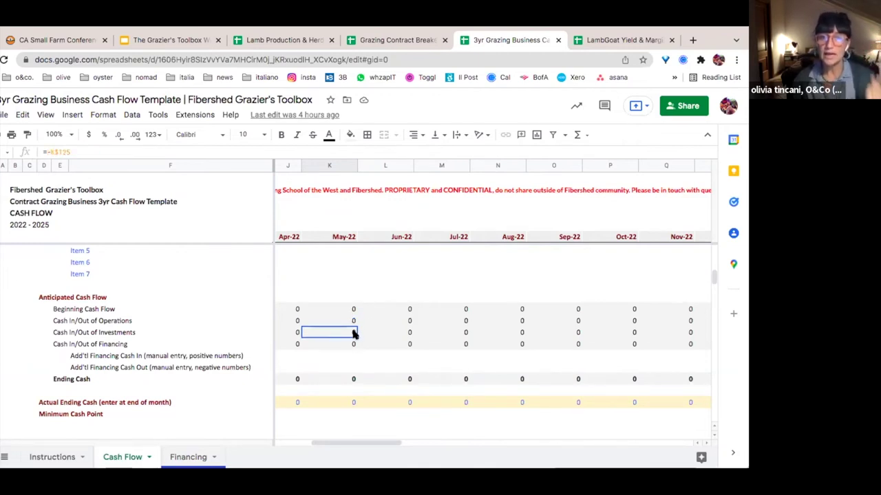
click(351, 380)
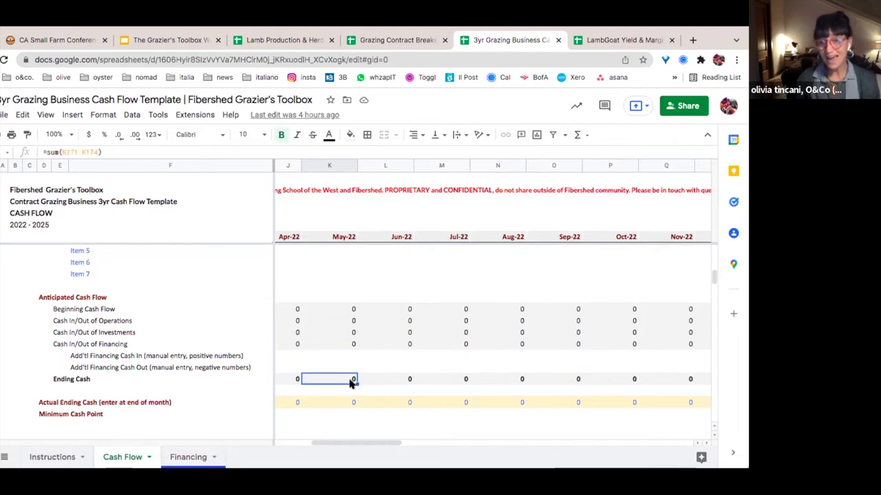
click(353, 404)
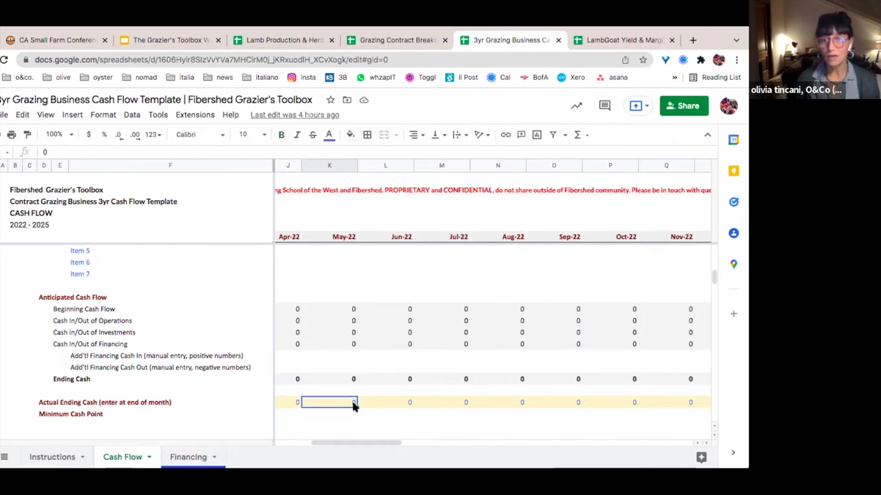